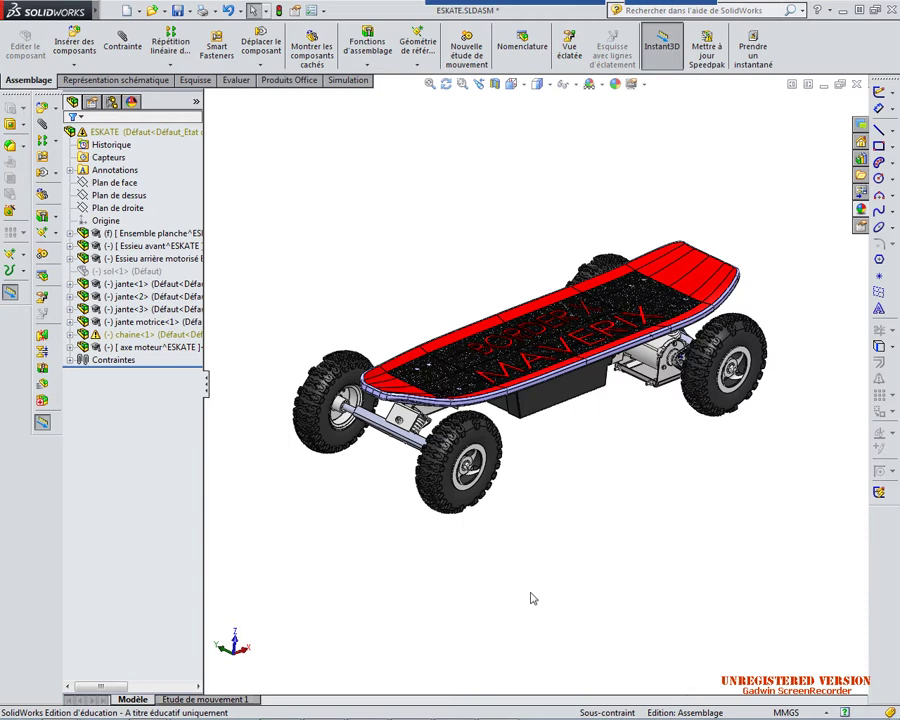
Examine the electric skateboard assembly's deck, rear motor mount and chain drive to the rear wheel
{"action": "middle_click_drag", "start_coordinate": [519, 594], "coordinate": [541, 619]}
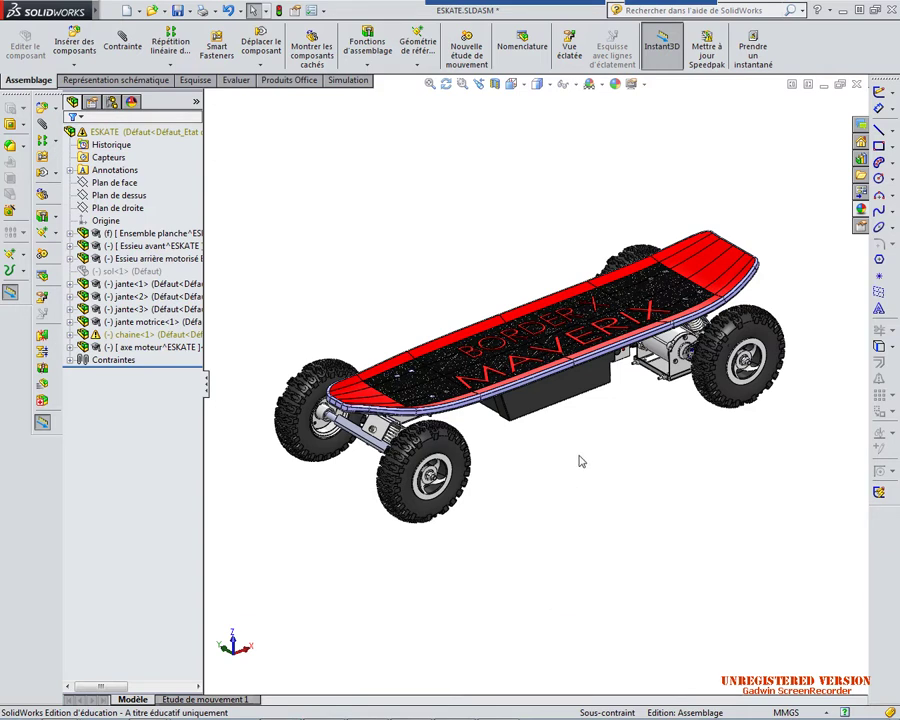
{"action": "middle_click_drag", "start_coordinate": [613, 542], "coordinate": [611, 538]}
{"action": "scroll", "coordinate": [665, 310], "scroll_direction": "down", "scroll_amount": 9}
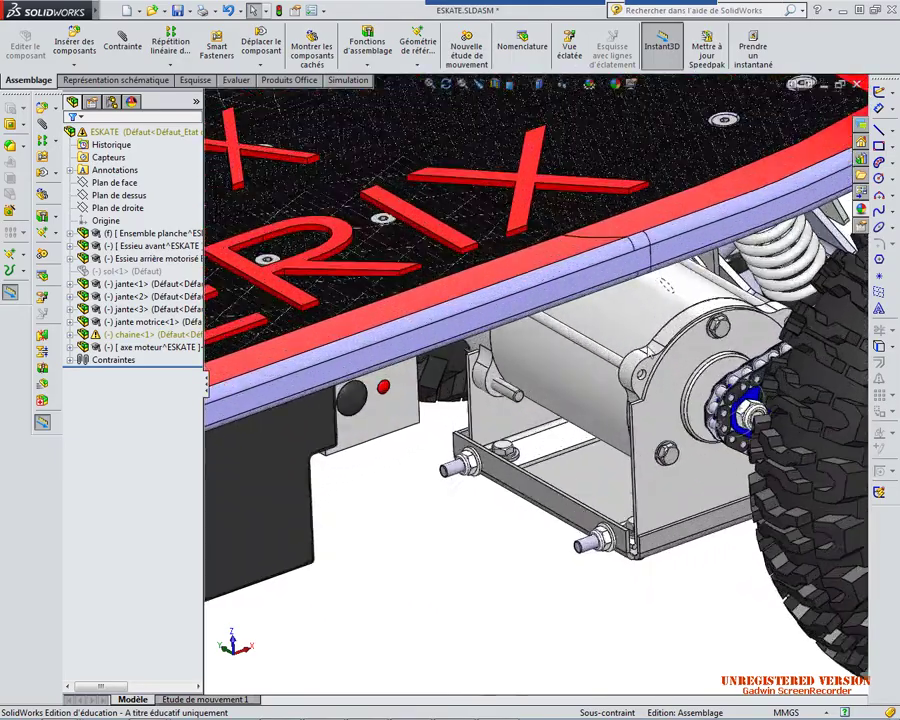
{"action": "scroll", "coordinate": [650, 364], "scroll_direction": "down", "scroll_amount": 1}
{"action": "middle_click", "coordinate": [639, 377]}
{"action": "middle_click_drag", "start_coordinate": [639, 377], "coordinate": [653, 343]}
{"action": "scroll", "coordinate": [591, 492], "scroll_direction": "up", "scroll_amount": 3}
{"action": "middle_click_drag", "start_coordinate": [593, 488], "coordinate": [766, 422]}
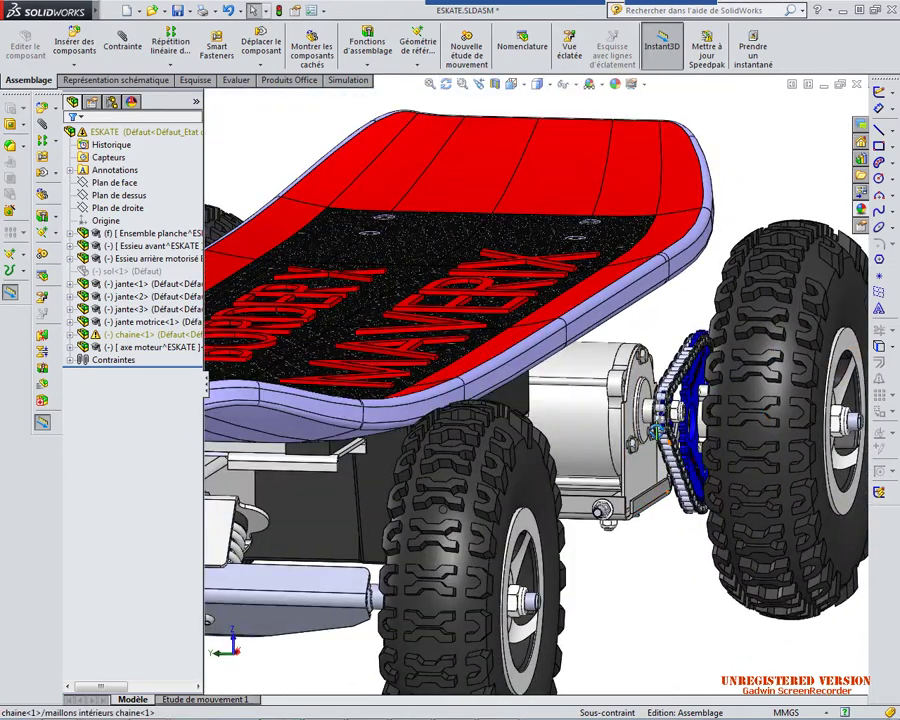
{"action": "scroll", "coordinate": [653, 466], "scroll_direction": "down", "scroll_amount": 3}
{"action": "middle_click_drag", "start_coordinate": [654, 467], "coordinate": [520, 478]}
{"action": "scroll", "coordinate": [619, 454], "scroll_direction": "up", "scroll_amount": 3}
Examine the skateboard's underside, including the battery box, the finned controller and the motor support
{"action": "middle_click_drag", "start_coordinate": [349, 450], "coordinate": [496, 303]}
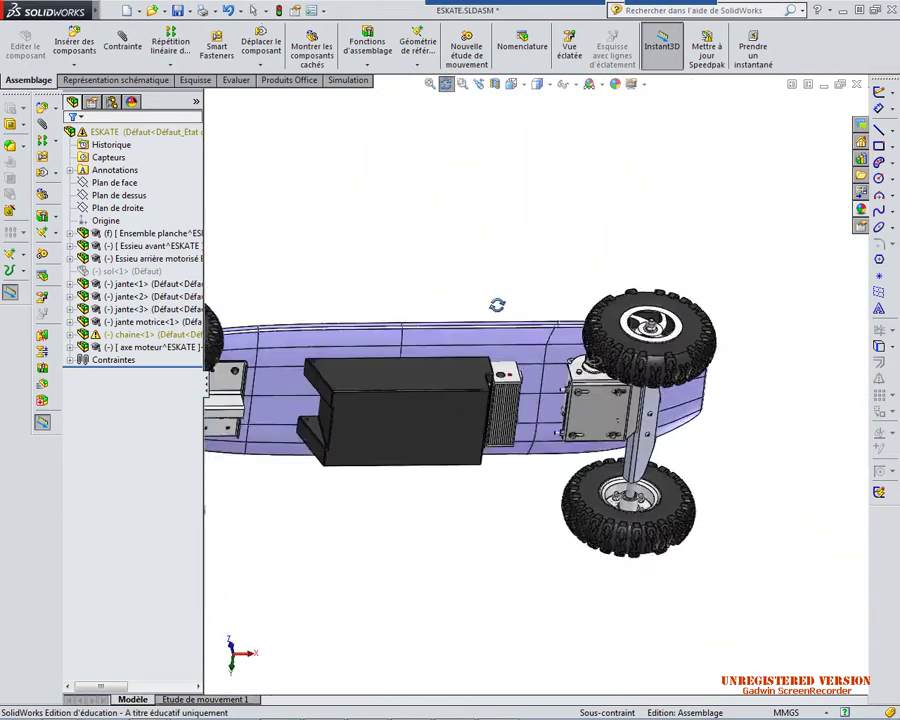
{"action": "scroll", "coordinate": [515, 405], "scroll_direction": "down", "scroll_amount": 3}
{"action": "scroll", "coordinate": [508, 378], "scroll_direction": "down", "scroll_amount": 2}
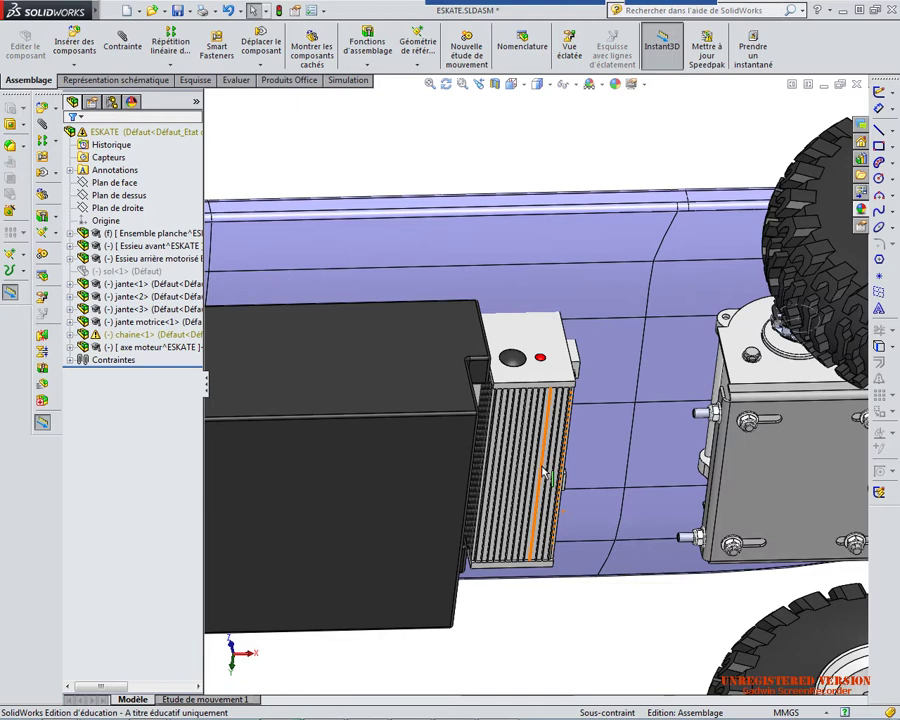
{"action": "scroll", "coordinate": [568, 426], "scroll_direction": "up", "scroll_amount": 5}
{"action": "middle_click_drag", "start_coordinate": [539, 474], "coordinate": [617, 605]}
{"action": "scroll", "coordinate": [545, 508], "scroll_direction": "up", "scroll_amount": 1}
{"action": "scroll", "coordinate": [573, 609], "scroll_direction": "up", "scroll_amount": 2}
{"action": "key", "text": "Escape"}
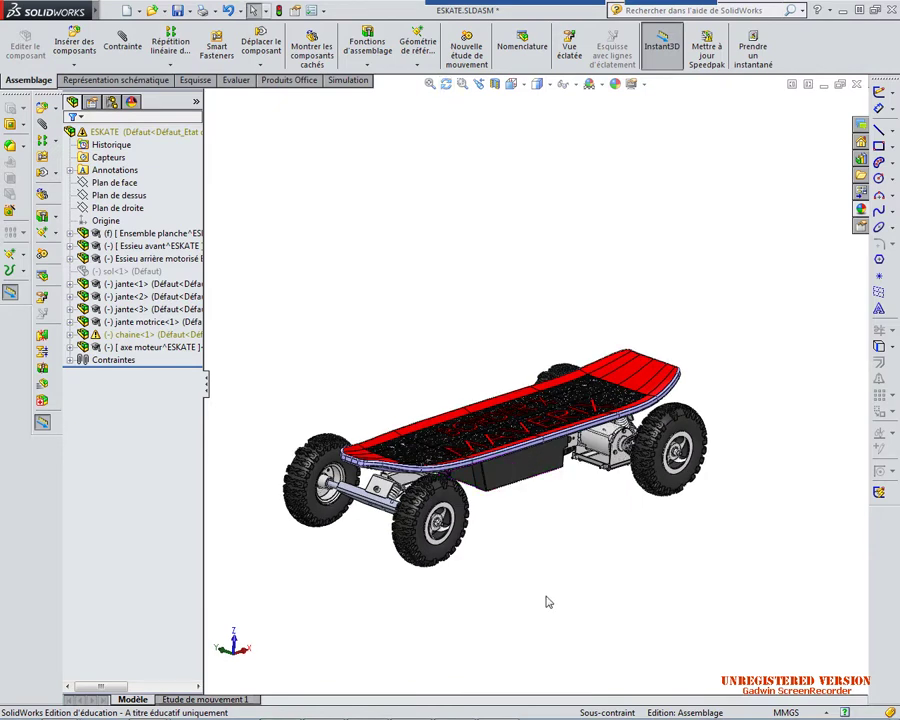
Open the driven wheel sub-assembly "jante motrice" in its own window
{"action": "scroll", "coordinate": [578, 565], "scroll_direction": "down", "scroll_amount": 2}
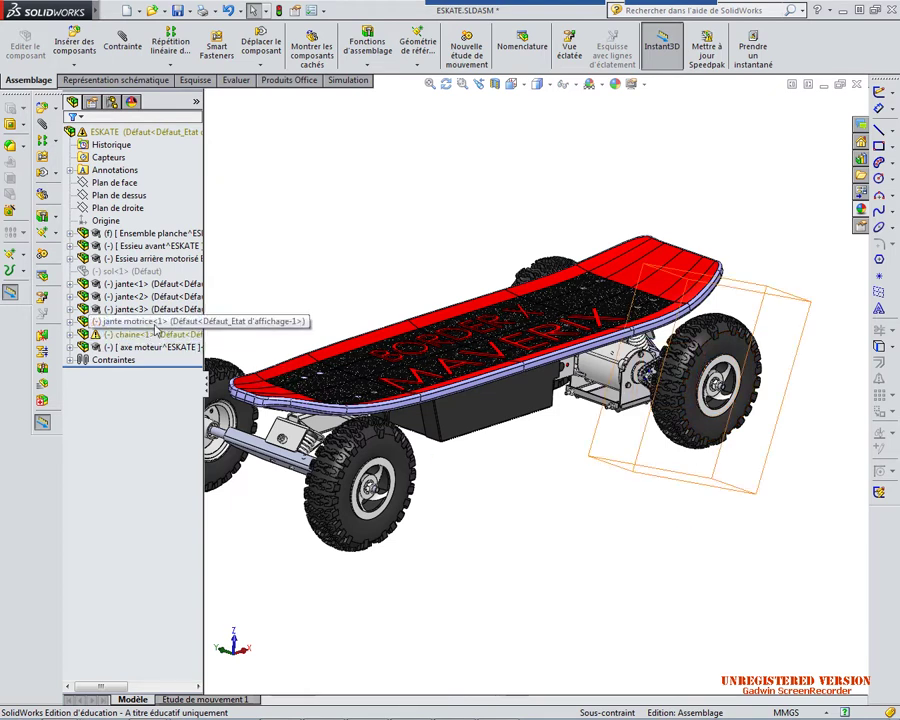
{"action": "left_click", "coordinate": [145, 322]}
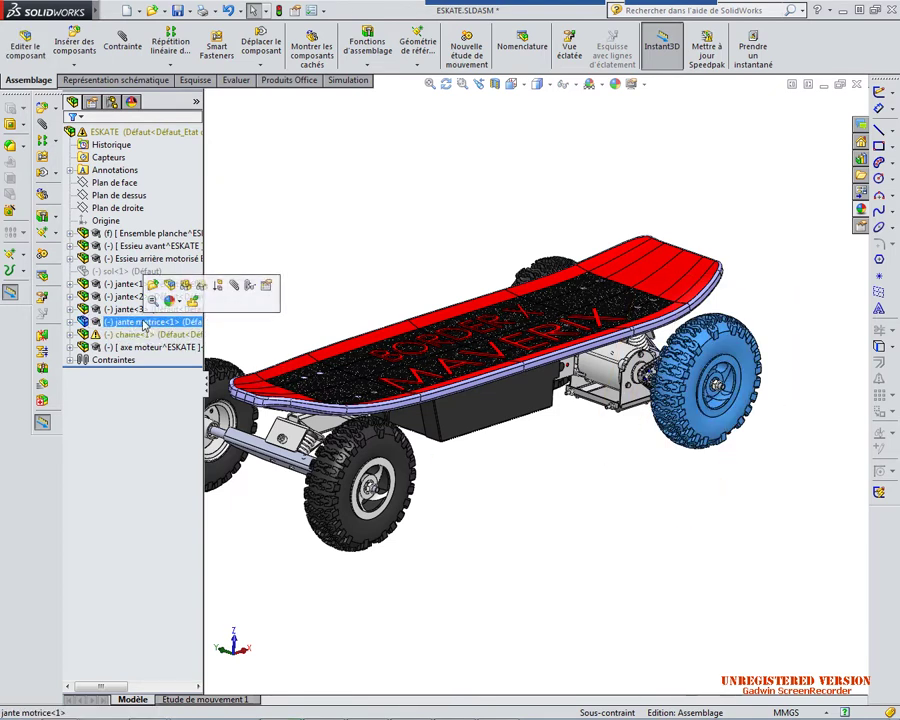
{"action": "right_click", "coordinate": [143, 325]}
{"action": "left_click", "coordinate": [148, 284]}
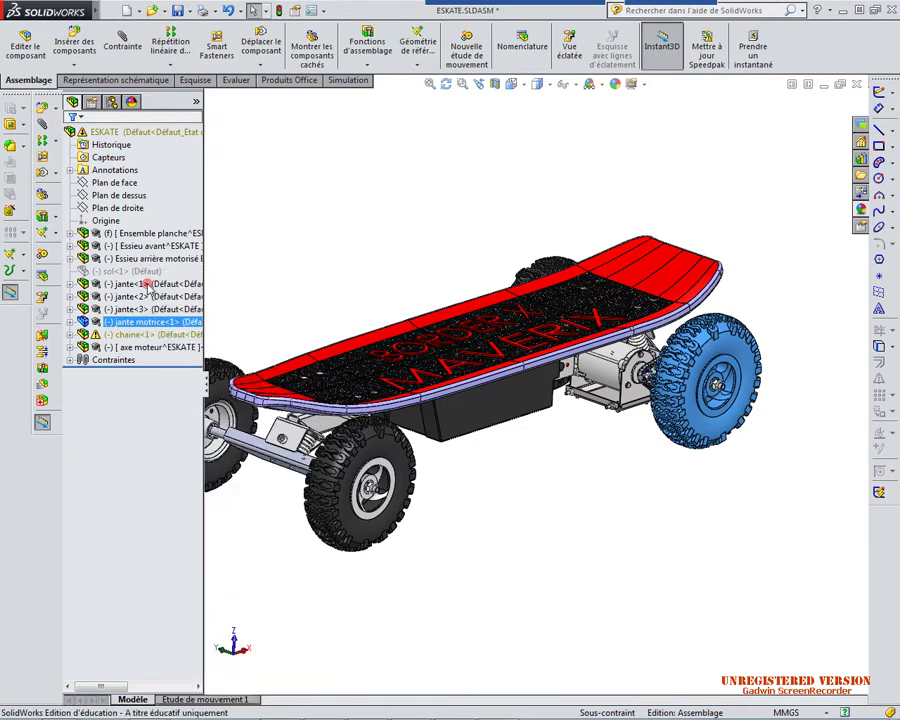
{"action": "left_click", "coordinate": [319, 361]}
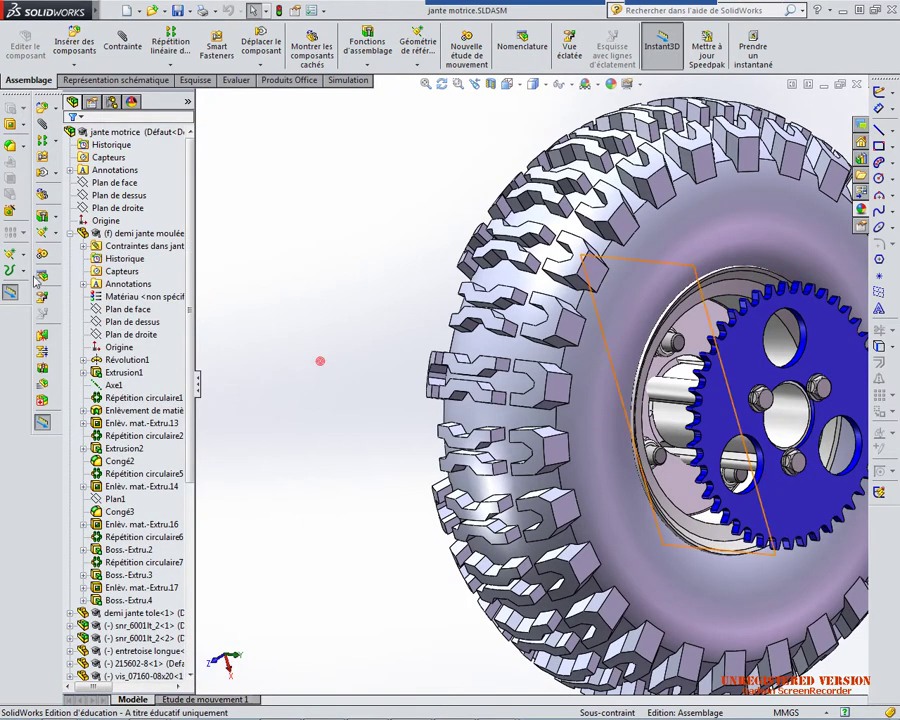
Collapse the expanded components of the wheel sub-assembly and examine its tire, rim and blue toothed sprocket
{"action": "left_click", "coordinate": [70, 234]}
{"action": "scroll", "coordinate": [354, 327], "scroll_direction": "up", "scroll_amount": 1}
{"action": "scroll", "coordinate": [354, 332], "scroll_direction": "up", "scroll_amount": 4}
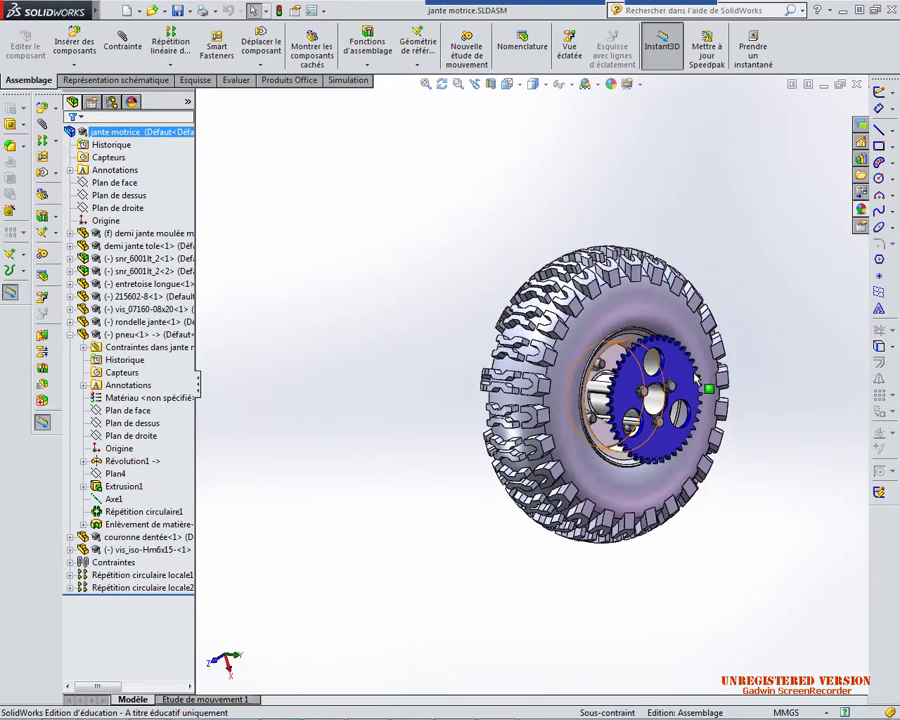
{"action": "middle_click_drag", "start_coordinate": [750, 390], "coordinate": [746, 423]}
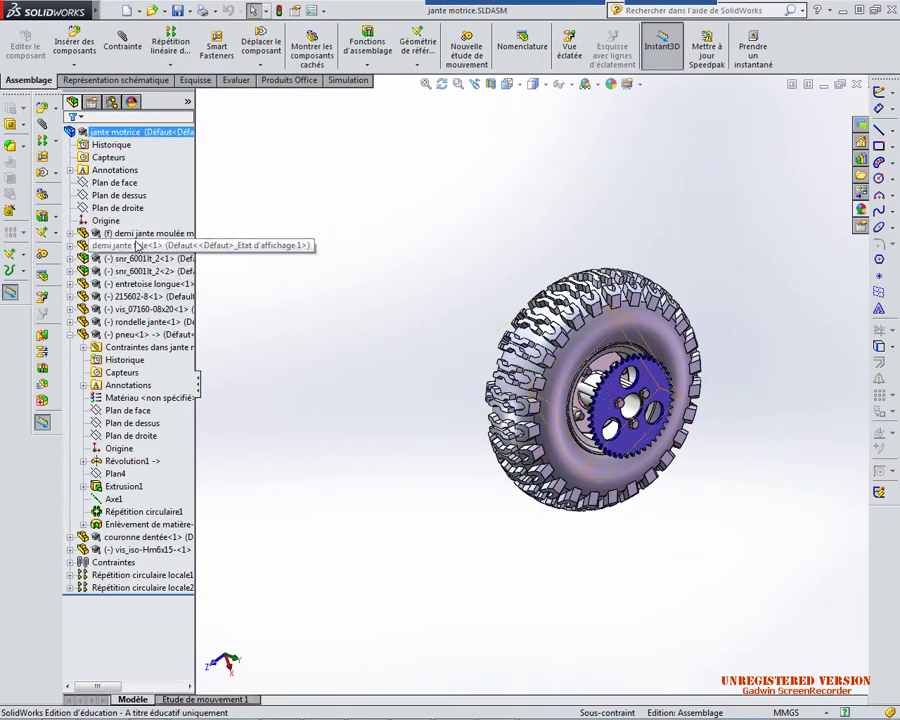
{"action": "left_click", "coordinate": [71, 335]}
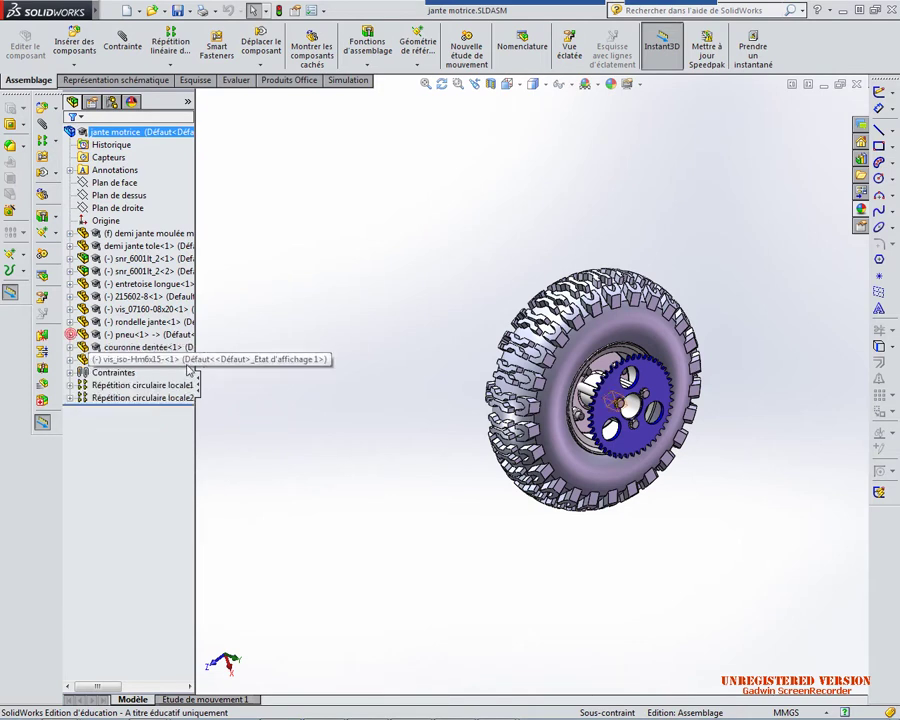
{"action": "left_click", "coordinate": [263, 380]}
{"action": "scroll", "coordinate": [672, 423], "scroll_direction": "down", "scroll_amount": 4}
{"action": "scroll", "coordinate": [597, 470], "scroll_direction": "up", "scroll_amount": 3}
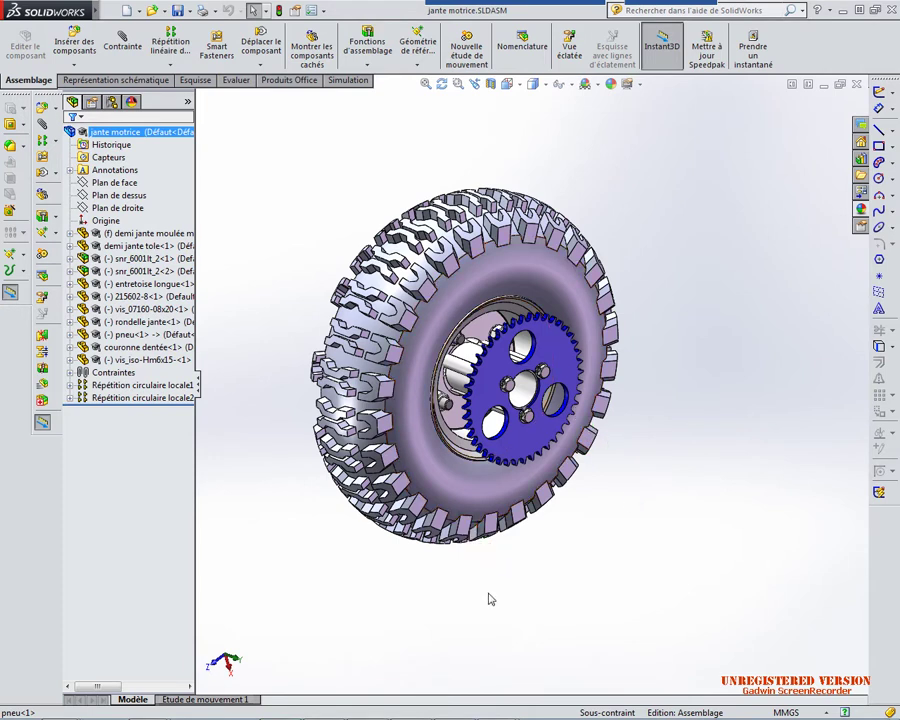
{"action": "middle_click_drag", "start_coordinate": [490, 599], "coordinate": [442, 580]}
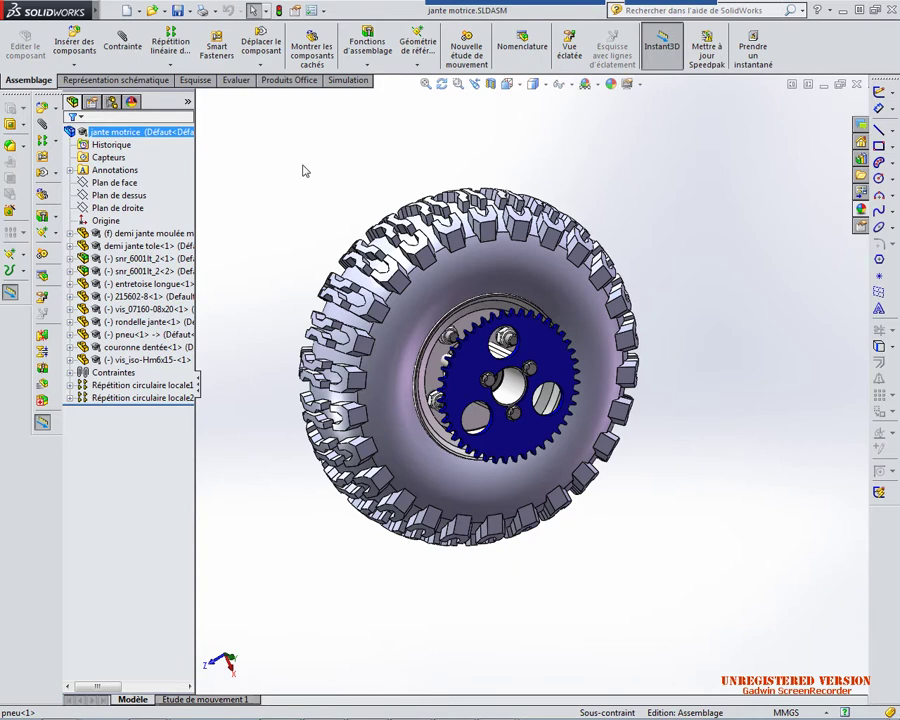
{"action": "middle_click_drag", "start_coordinate": [341, 208], "coordinate": [376, 201]}
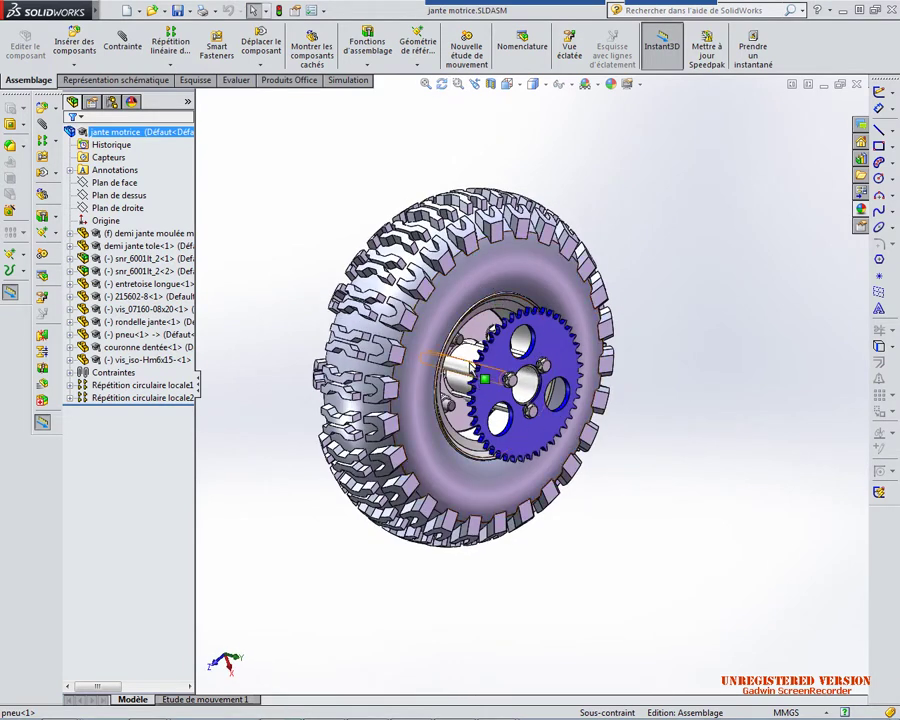
Open the blue sprocket part "couronne dentée" from the wheel sub-assembly in its own window
{"action": "left_click", "coordinate": [523, 447]}
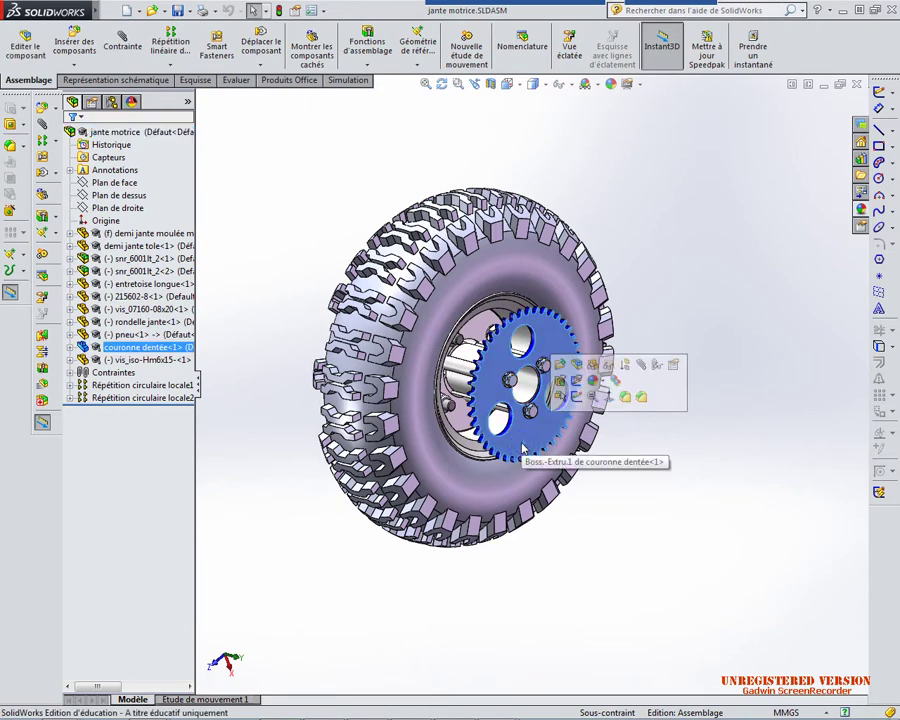
{"action": "right_click", "coordinate": [525, 362]}
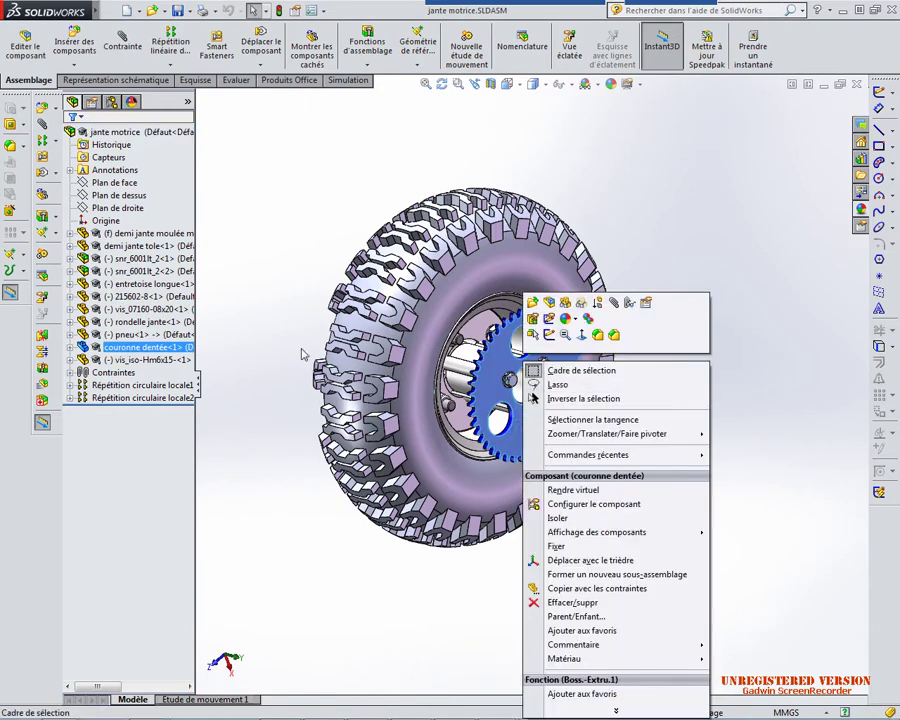
{"action": "left_click", "coordinate": [533, 302]}
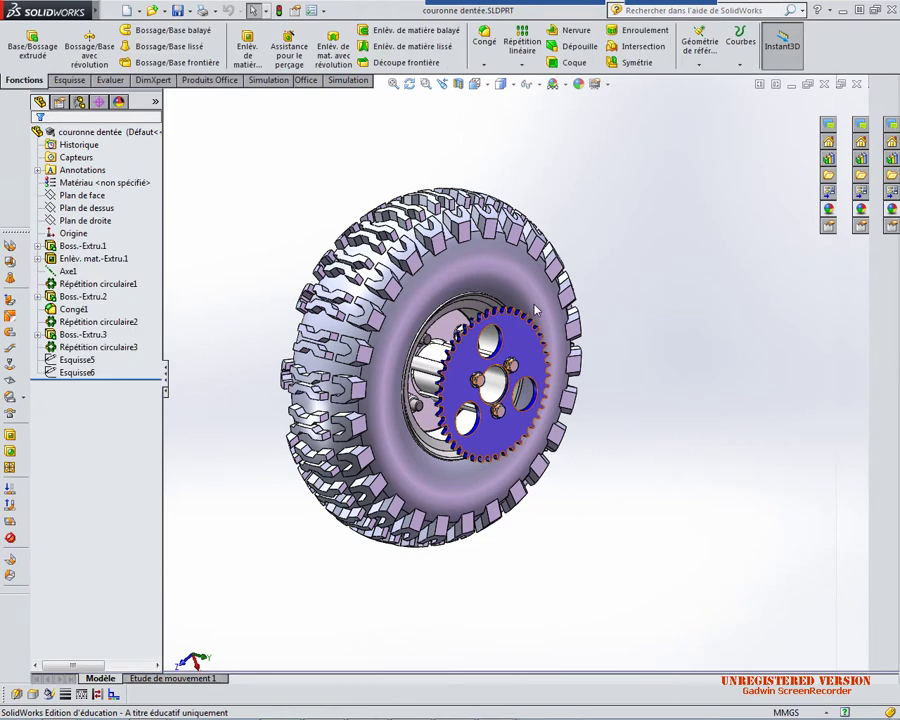
{"action": "scroll", "coordinate": [569, 541], "scroll_direction": "up", "scroll_amount": 7}
{"action": "scroll", "coordinate": [569, 562], "scroll_direction": "down", "scroll_amount": 3}
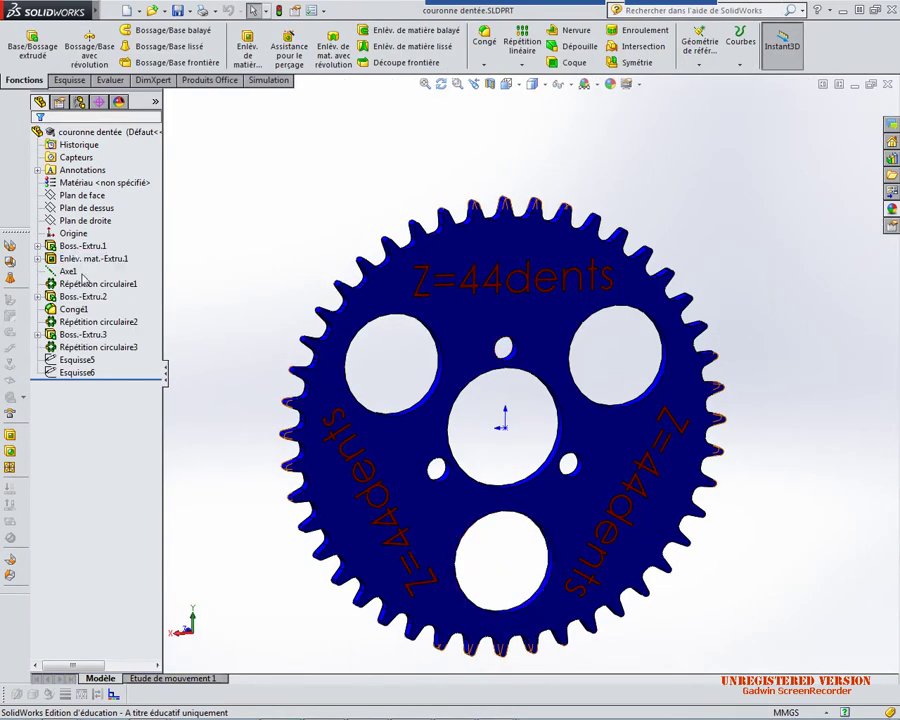
Examine the sprocket's features and select the walls of its three large holes to identify the features that create them
{"action": "left_click", "coordinate": [83, 334]}
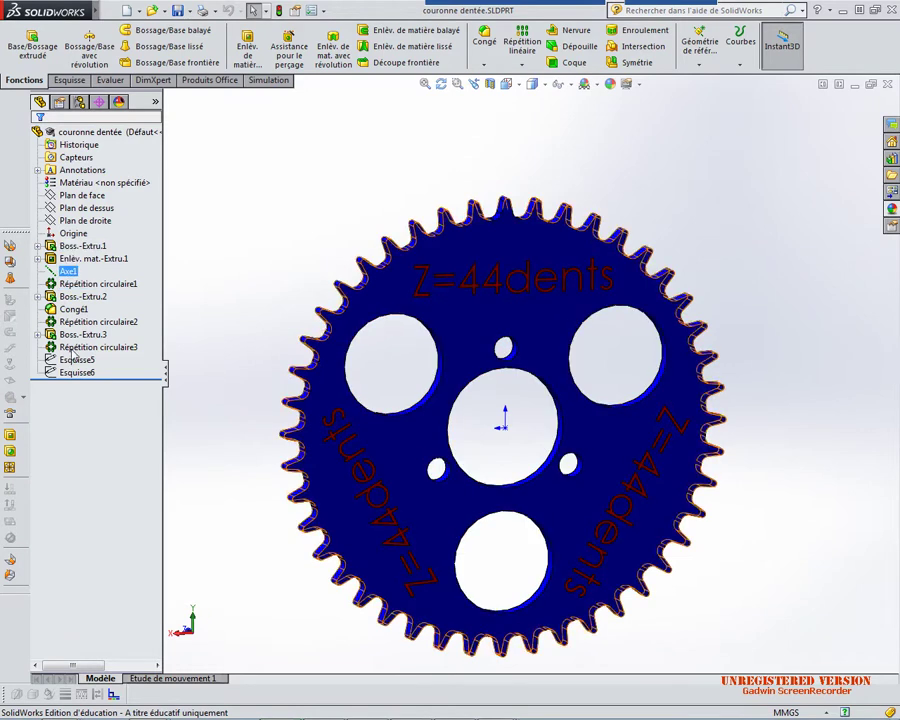
{"action": "left_click", "coordinate": [74, 360]}
{"action": "left_click", "coordinate": [280, 347]}
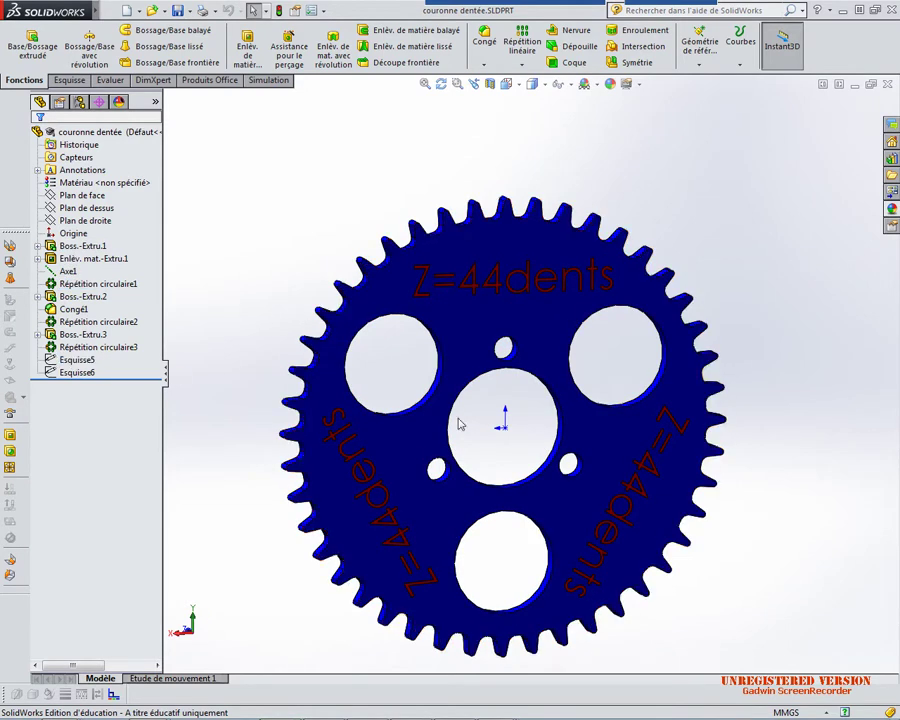
{"action": "scroll", "coordinate": [462, 422], "scroll_direction": "down", "scroll_amount": 5}
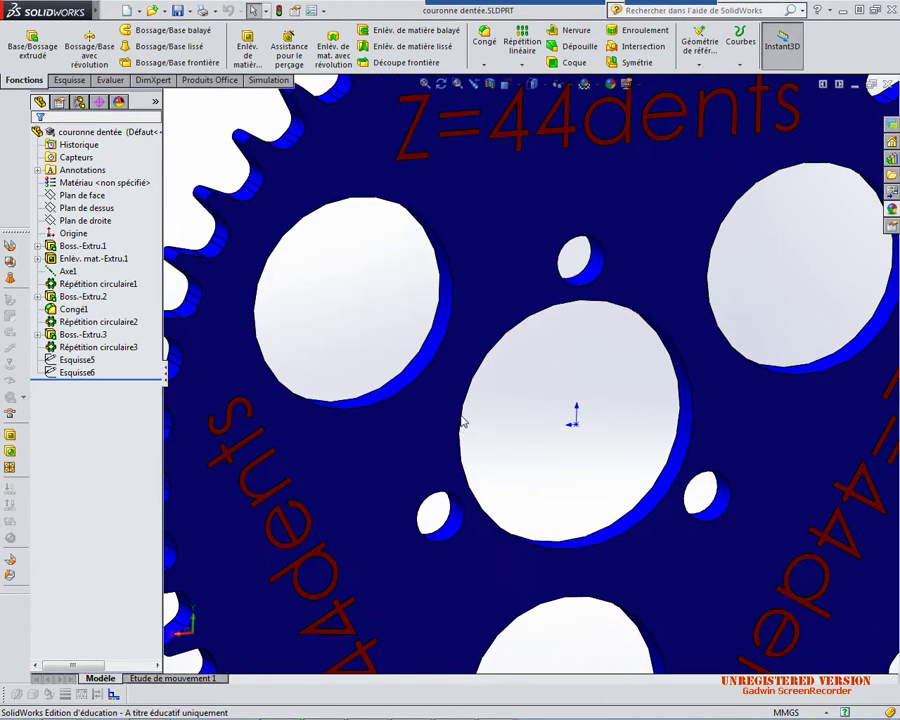
{"action": "left_click", "coordinate": [430, 355]}
{"action": "scroll", "coordinate": [430, 355], "scroll_direction": "up", "scroll_amount": 2}
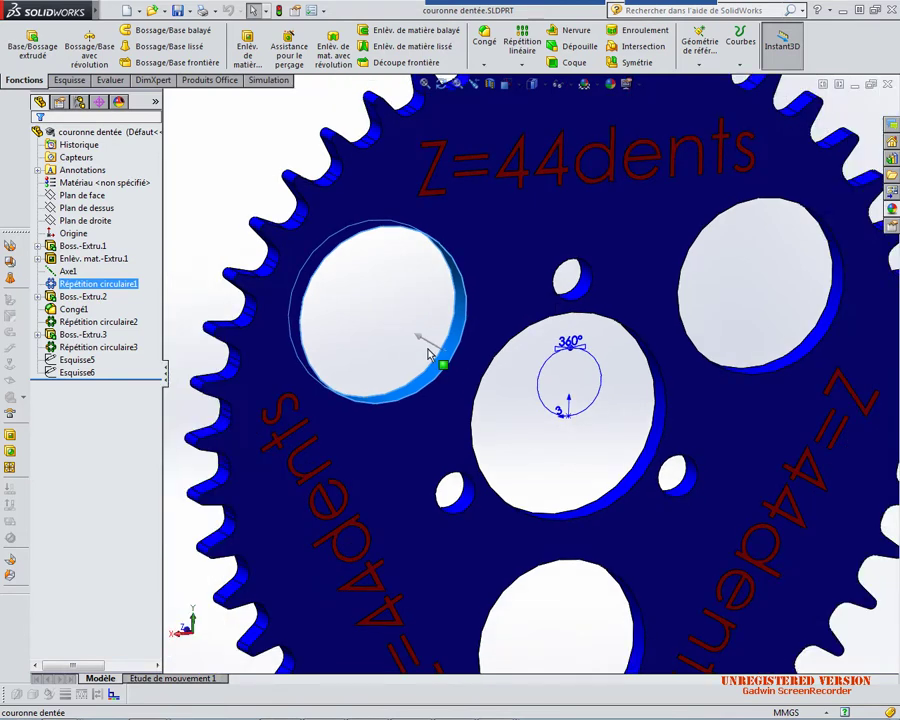
{"action": "scroll", "coordinate": [700, 370], "scroll_direction": "down", "scroll_amount": 3}
{"action": "left_click", "coordinate": [795, 358]}
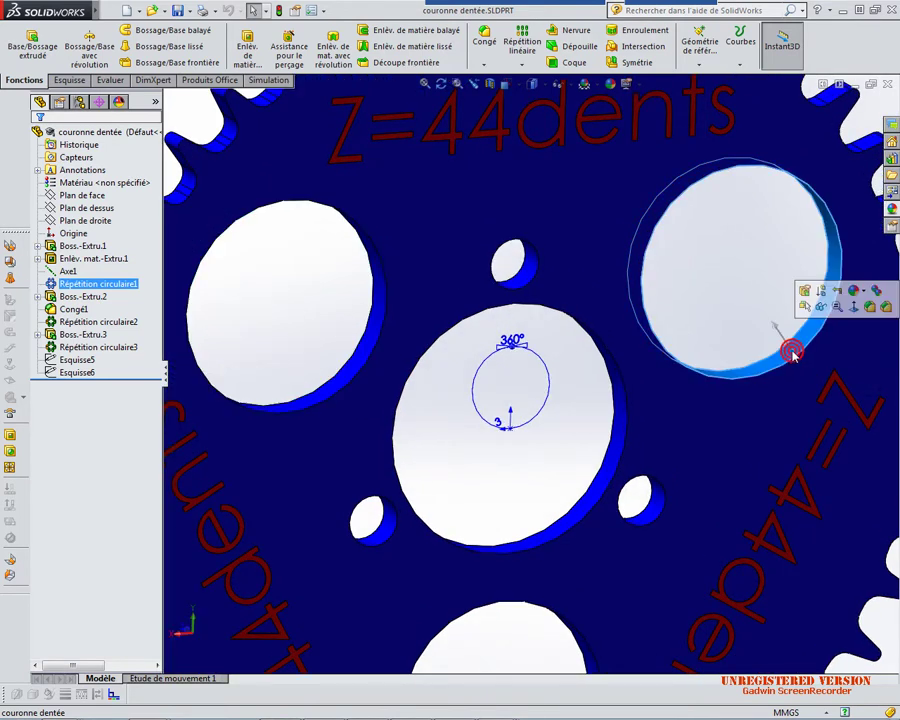
{"action": "scroll", "coordinate": [795, 358], "scroll_direction": "up", "scroll_amount": 2}
{"action": "scroll", "coordinate": [553, 637], "scroll_direction": "down", "scroll_amount": 3}
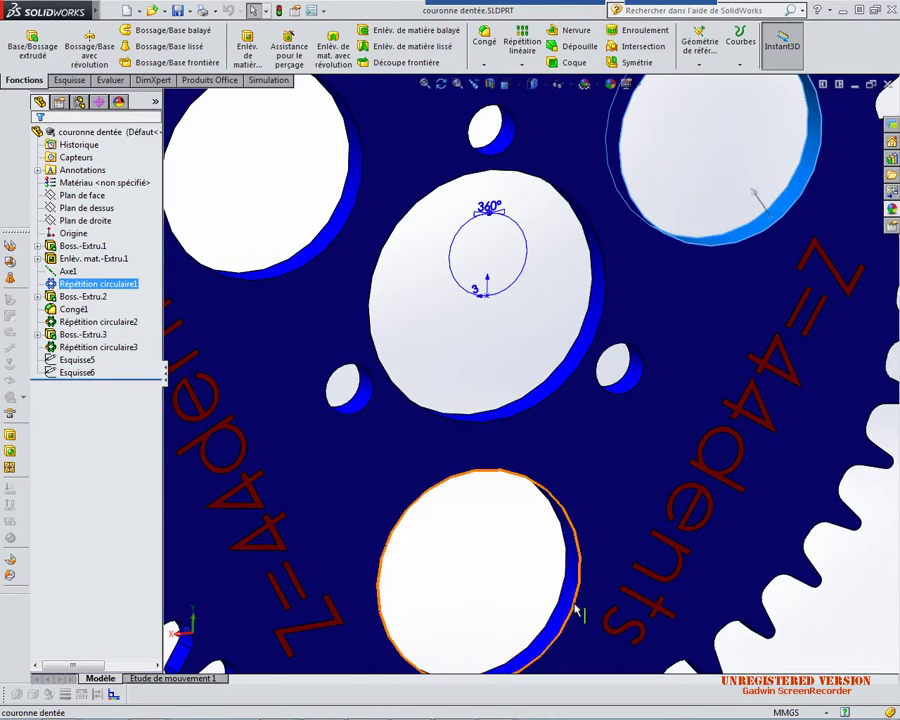
{"action": "left_click", "coordinate": [576, 602]}
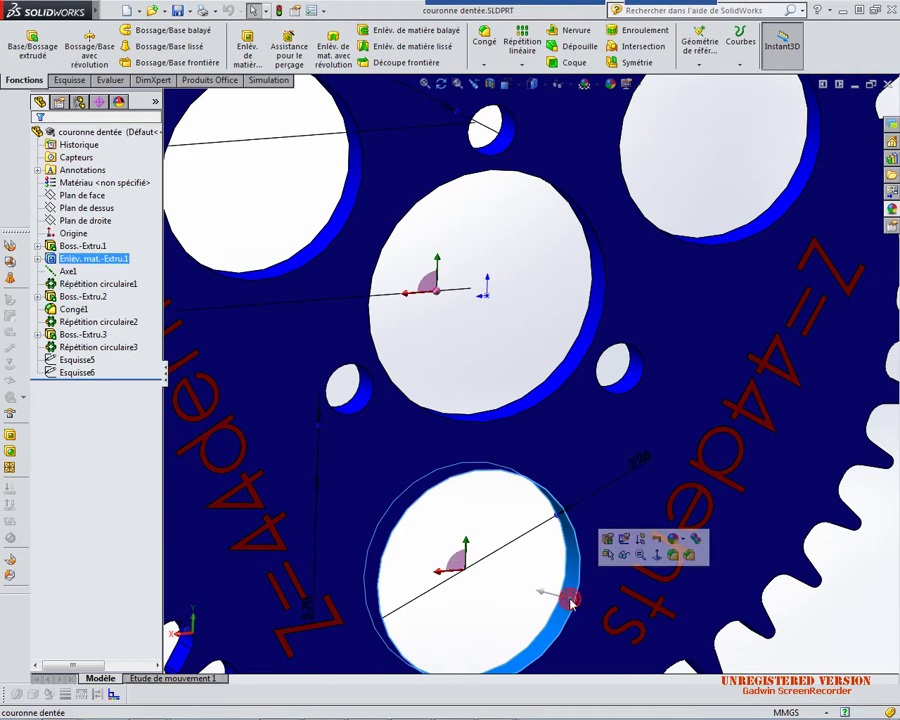
Edit the sketch of the cut Enlèv. mat.-Extru.1, set the large hole's diameter to 20 mm and rebuild the sprocket
{"action": "right_click", "coordinate": [106, 259]}
{"action": "left_click", "coordinate": [136, 219]}
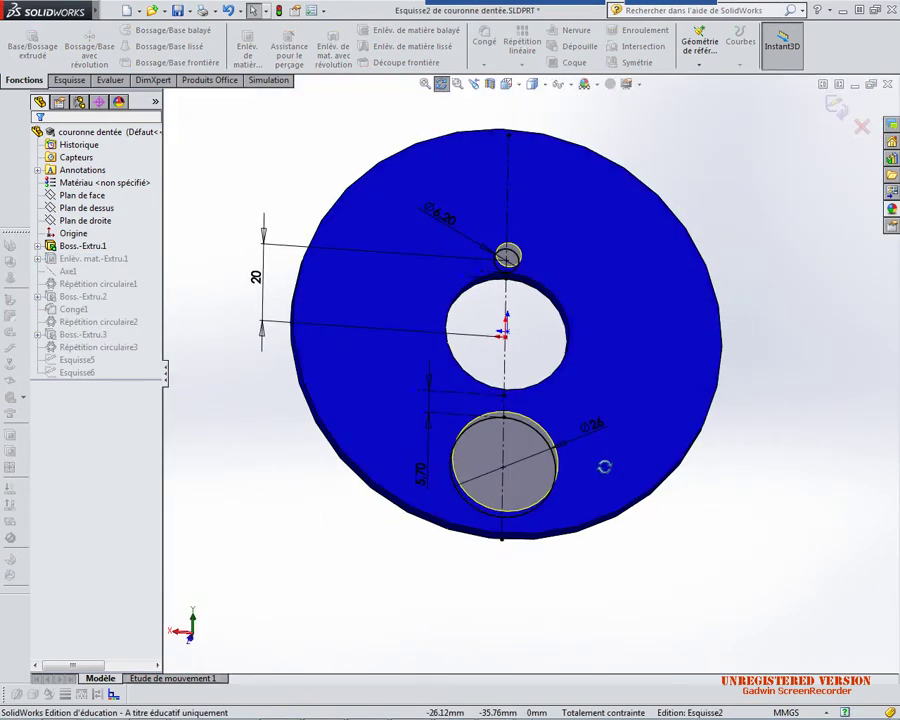
{"action": "middle_click_drag", "start_coordinate": [604, 467], "coordinate": [640, 505]}
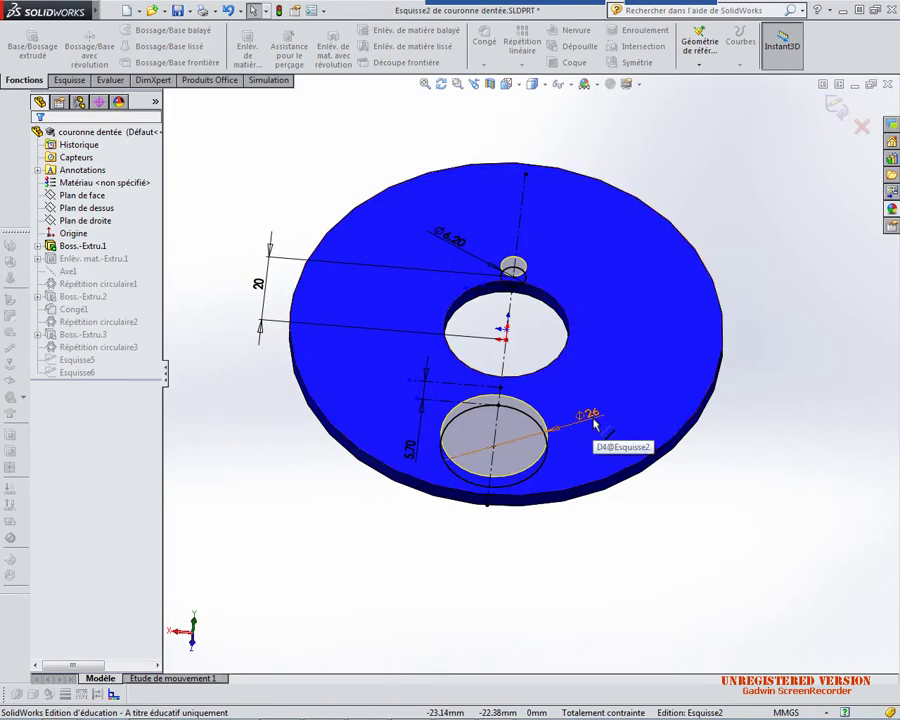
{"action": "double_click", "coordinate": [591, 414]}
{"action": "type", "text": "20"}
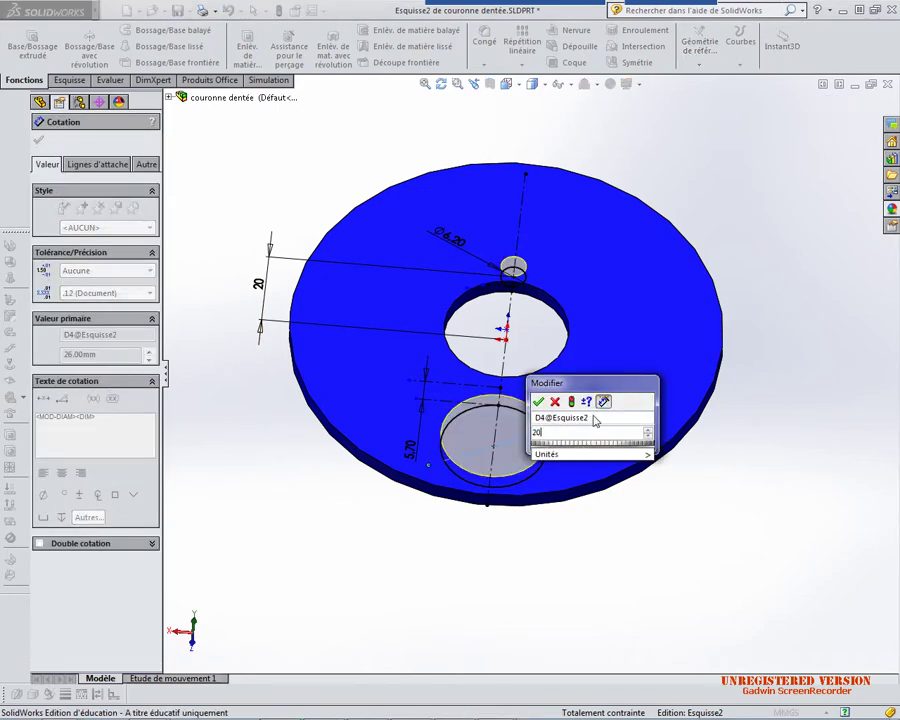
{"action": "left_click", "coordinate": [538, 401]}
{"action": "left_click", "coordinate": [836, 107]}
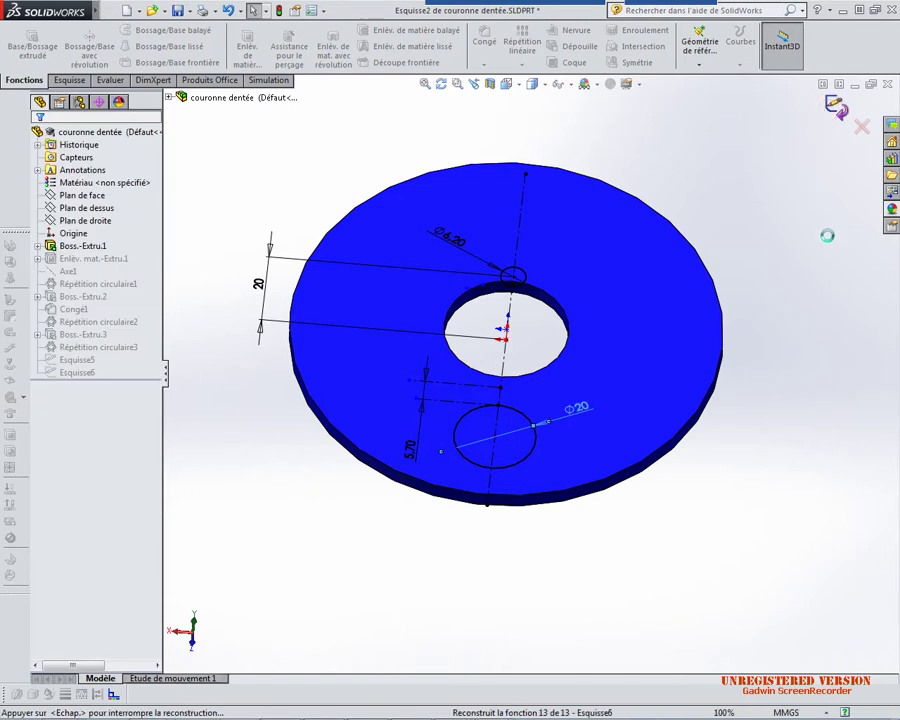
{"action": "middle_click_drag", "start_coordinate": [829, 242], "coordinate": [853, 183]}
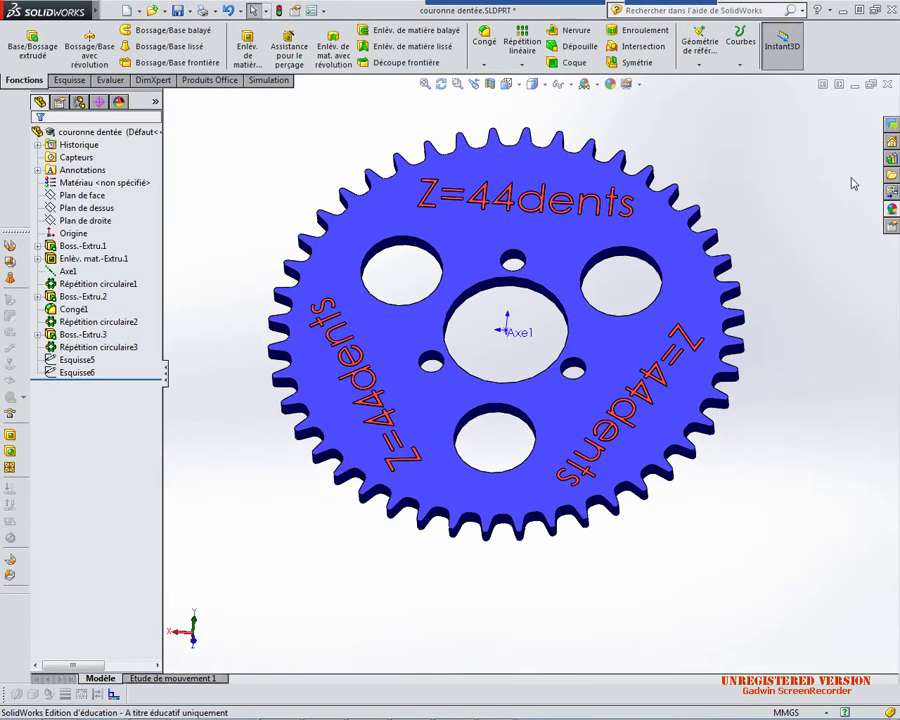
Close the sprocket part without saving and discard its modifications in the wheel sub-assembly
{"action": "left_click", "coordinate": [887, 86]}
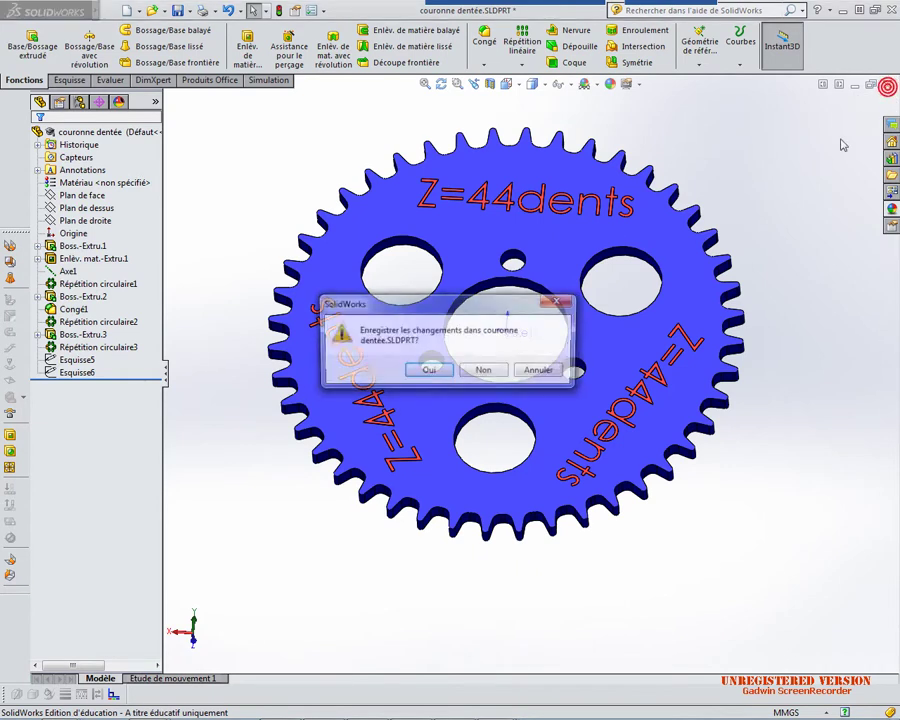
{"action": "left_click", "coordinate": [488, 372]}
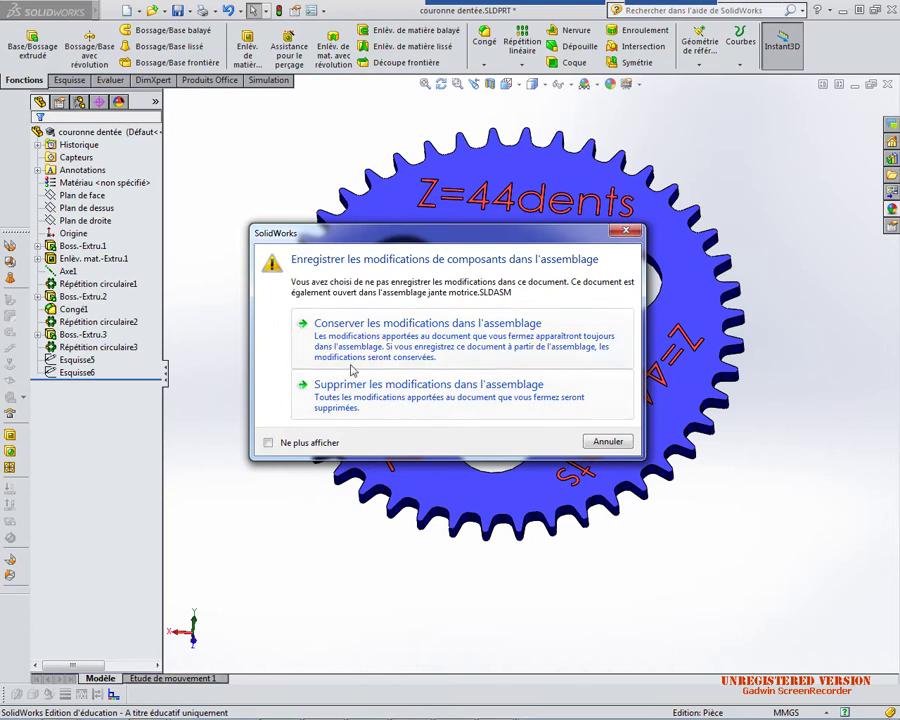
{"action": "left_click", "coordinate": [410, 390]}
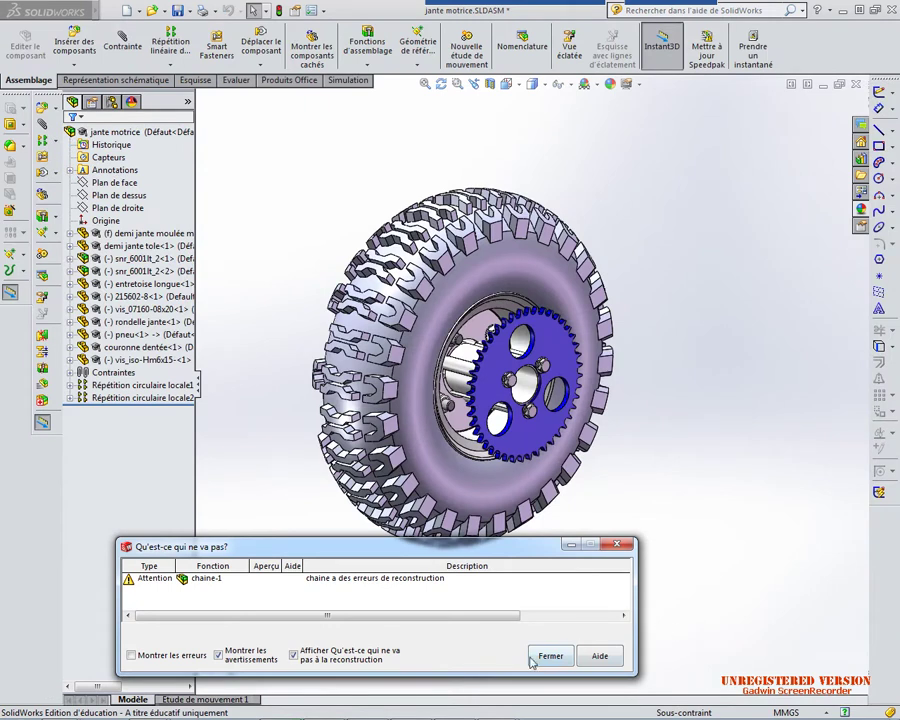
Dismiss the rebuild warnings and save the wheel sub-assembly as the eDrawings file jante motrice.EASM in the skate solidworks folder
{"action": "left_click", "coordinate": [545, 656]}
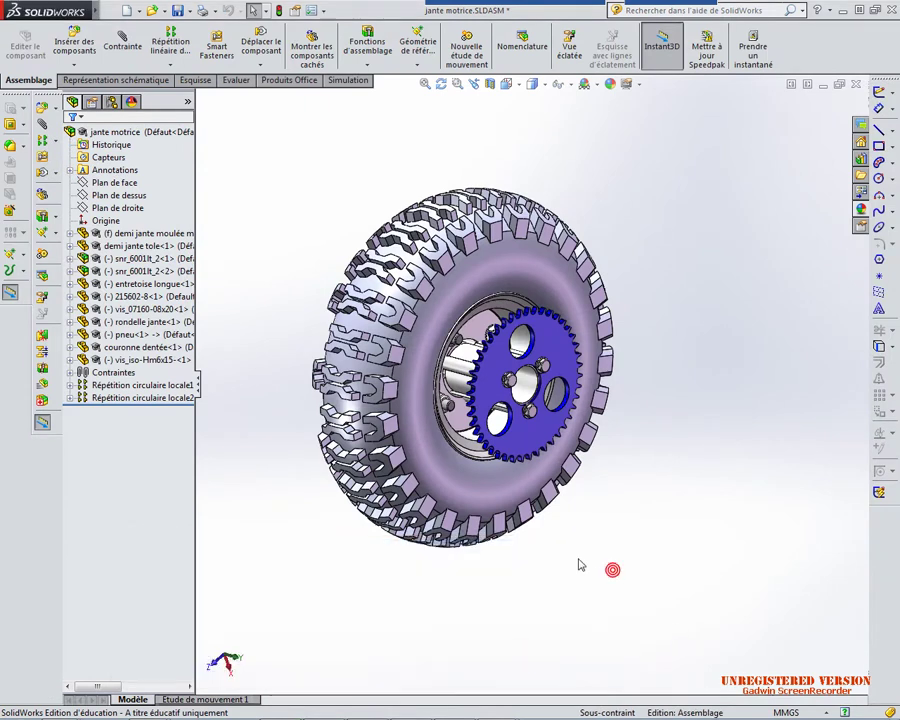
{"action": "middle_click_drag", "start_coordinate": [581, 564], "coordinate": [568, 542]}
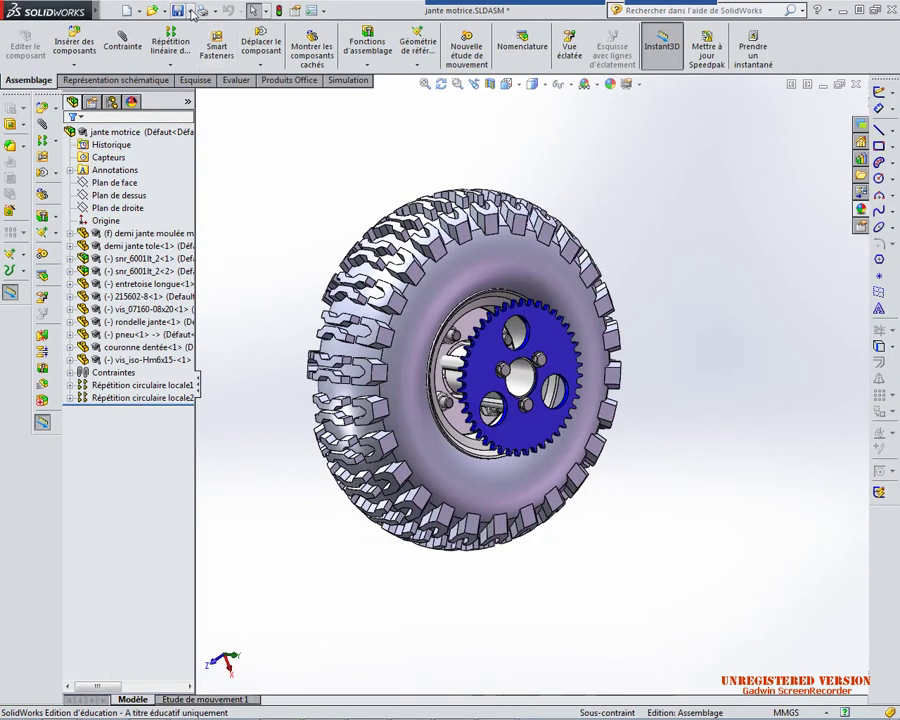
{"action": "left_click", "coordinate": [189, 10]}
{"action": "left_click", "coordinate": [203, 40]}
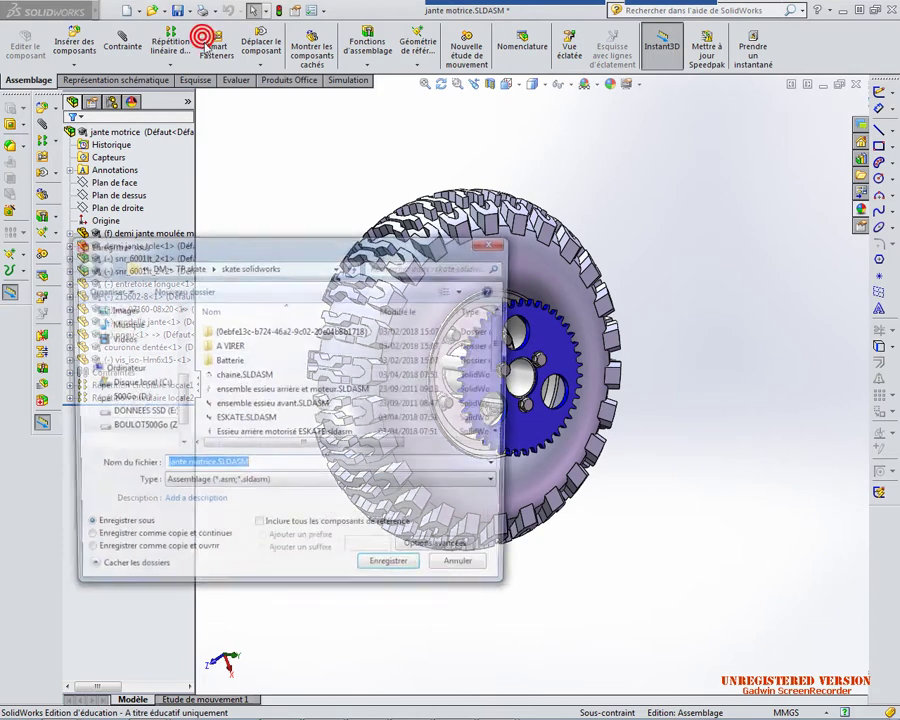
{"action": "left_click", "coordinate": [299, 489]}
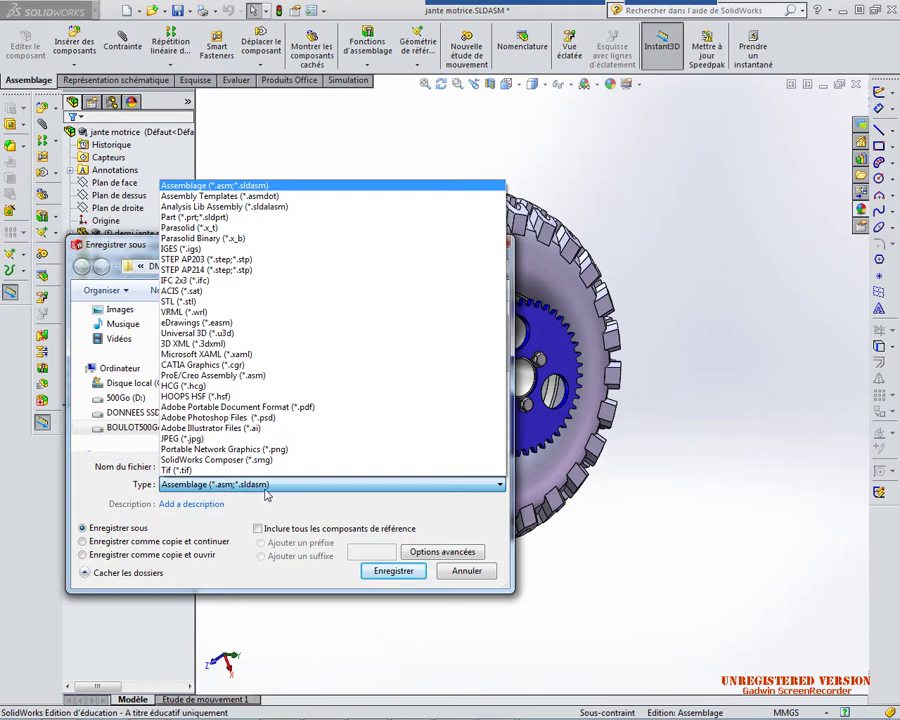
{"action": "left_click", "coordinate": [228, 324]}
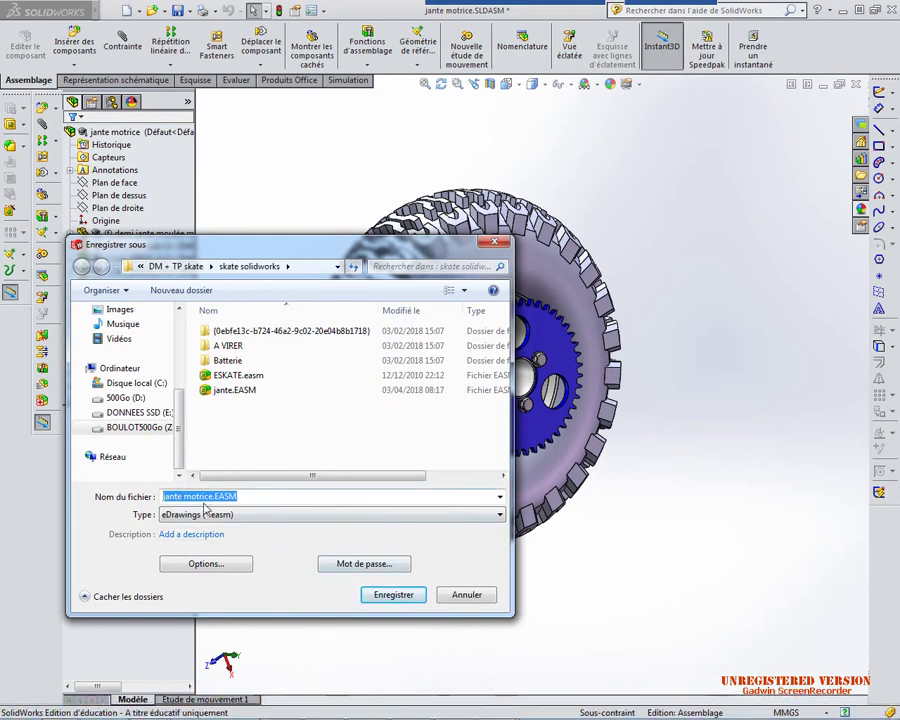
{"action": "left_click", "coordinate": [388, 596]}
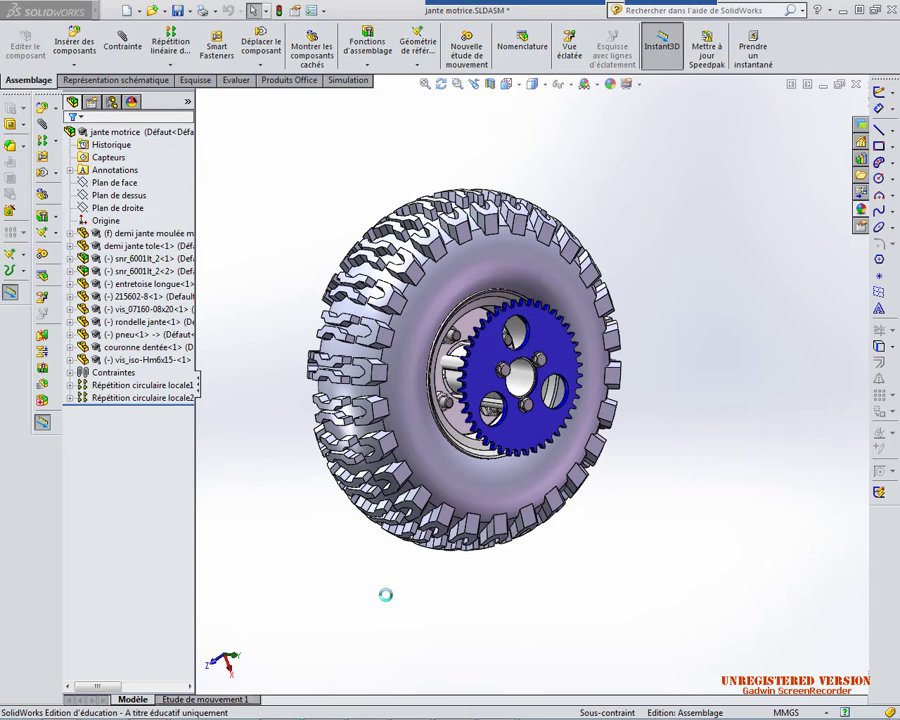
{"action": "left_click", "coordinate": [373, 664]}
Open the exported file jante motrice.EASM in eDrawings and maximize its window
{"action": "mouse_move", "coordinate": [302, 717]}
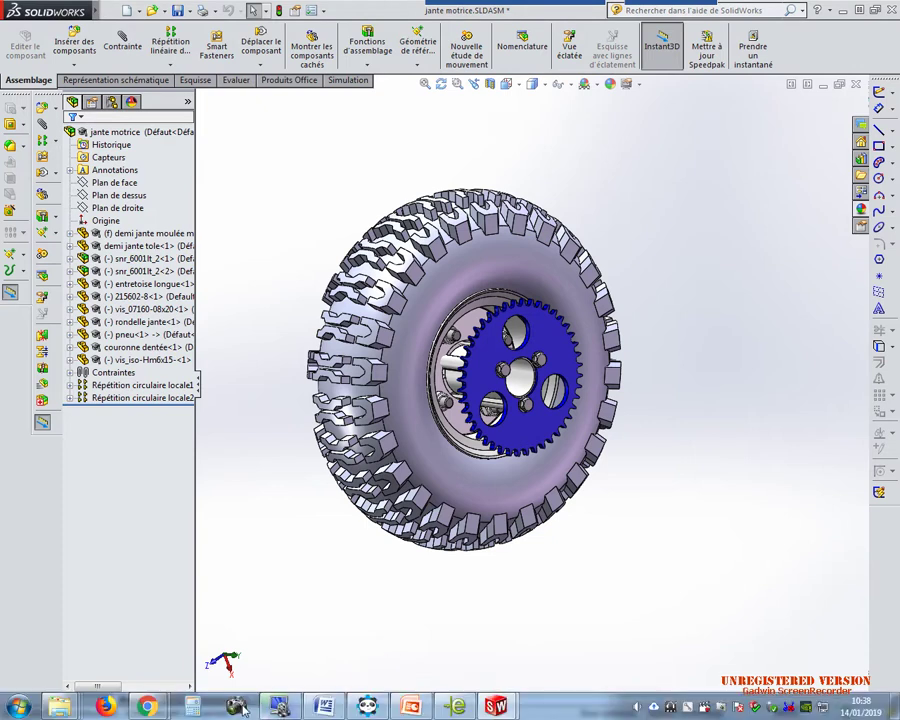
{"action": "mouse_move", "coordinate": [65, 707]}
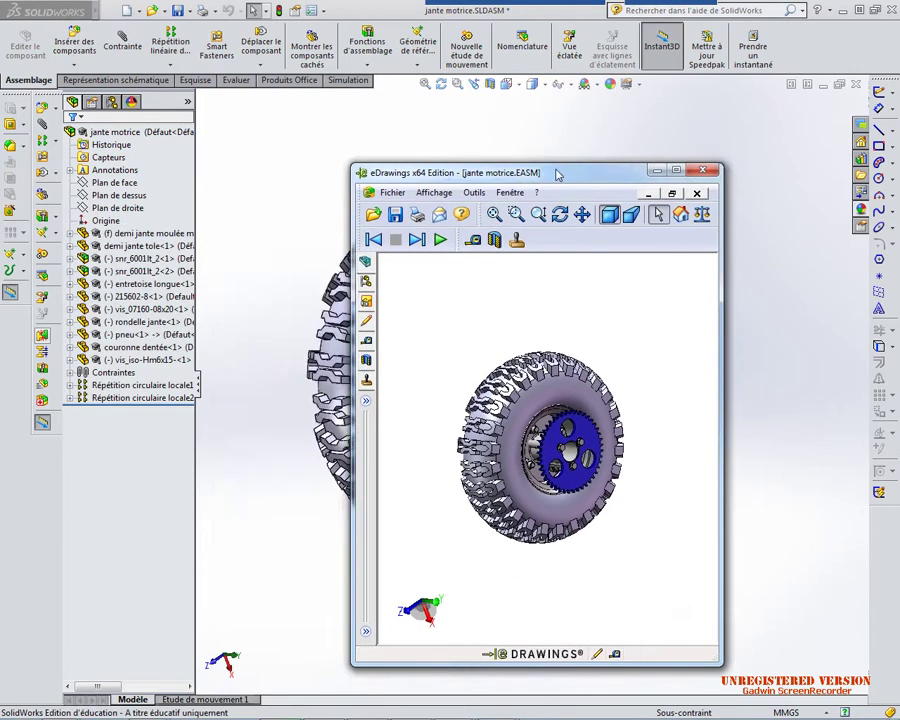
{"action": "left_click_drag", "start_coordinate": [556, 171], "coordinate": [402, 145]}
{"action": "double_click", "coordinate": [402, 143]}
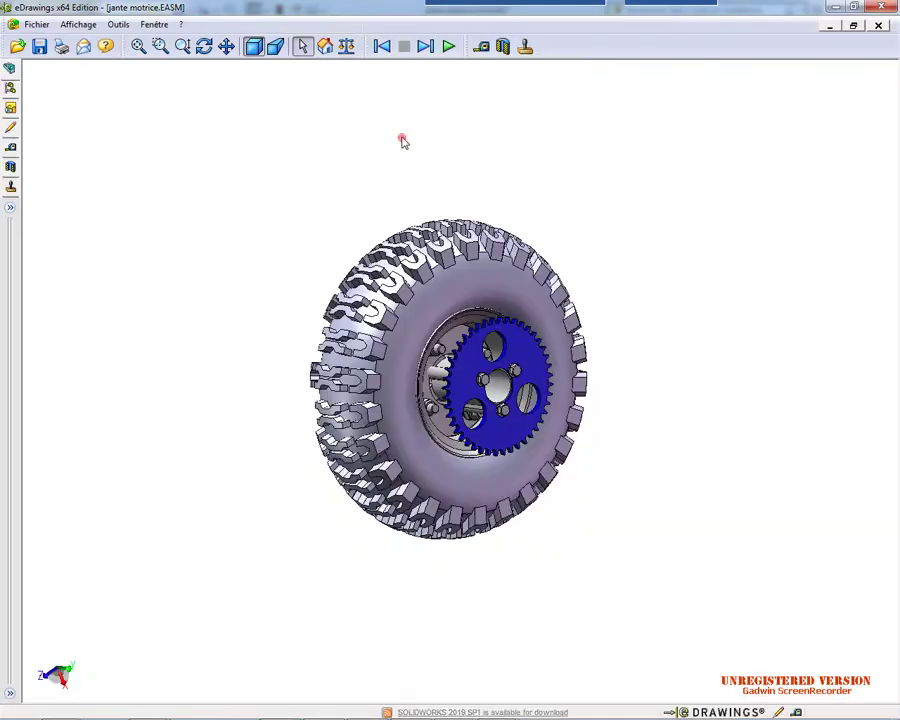
Display the component list of the driven wheel and examine the model from several angles
{"action": "scroll", "coordinate": [530, 236], "scroll_direction": "up", "scroll_amount": 3}
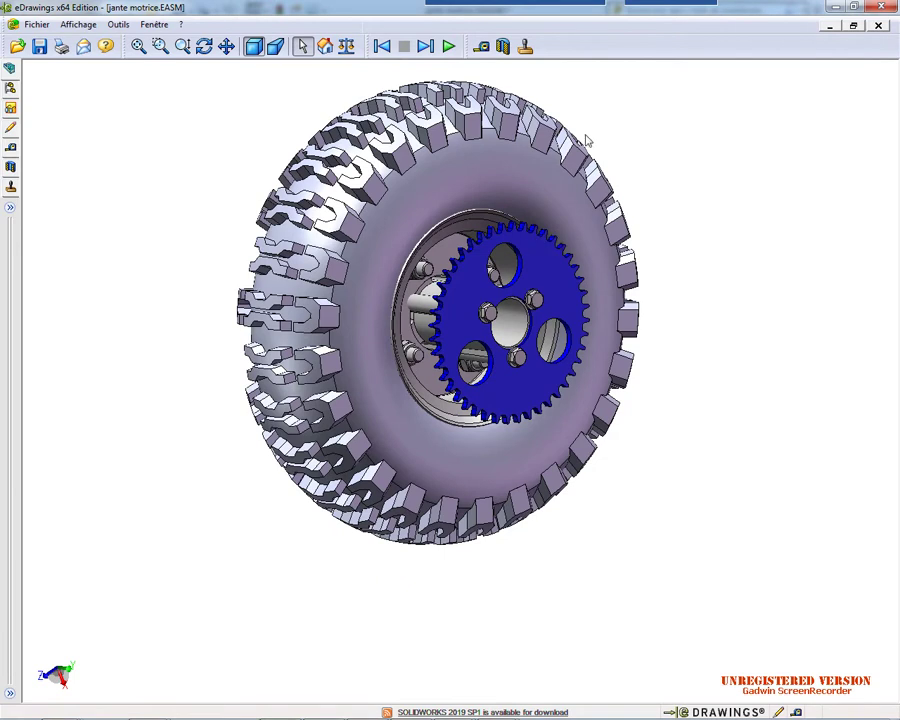
{"action": "middle_click_drag", "start_coordinate": [586, 141], "coordinate": [189, 110]}
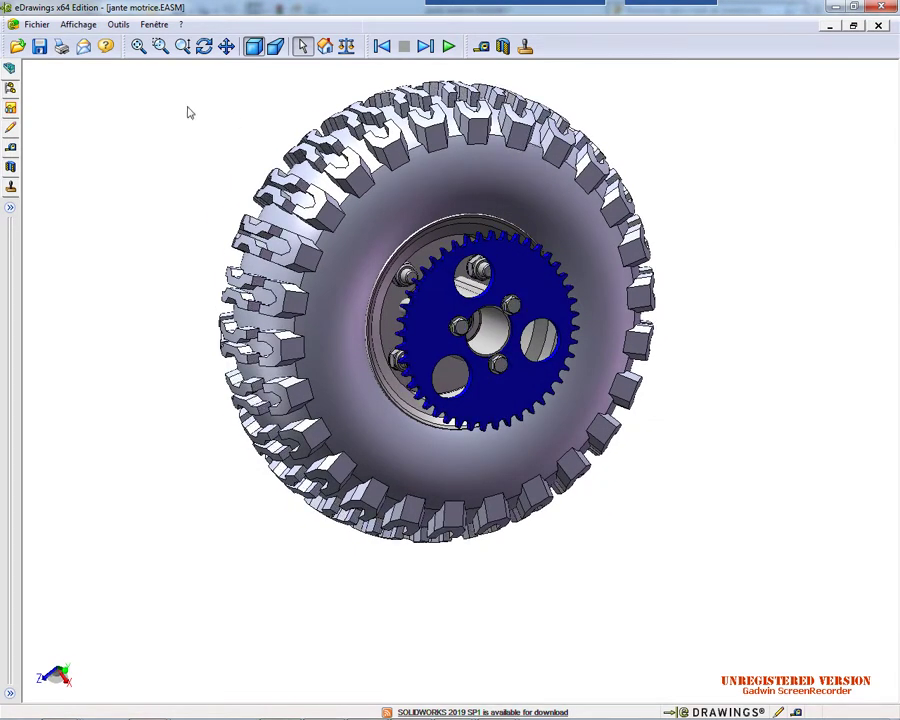
{"action": "left_click", "coordinate": [10, 70]}
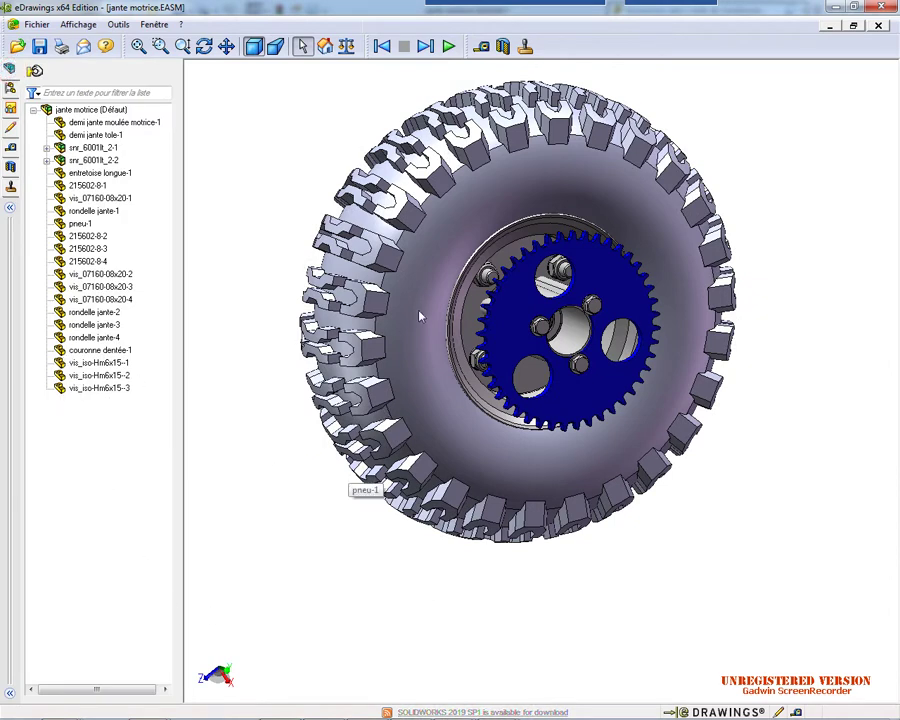
{"action": "left_click", "coordinate": [262, 146]}
{"action": "scroll", "coordinate": [305, 242], "scroll_direction": "up", "scroll_amount": 2}
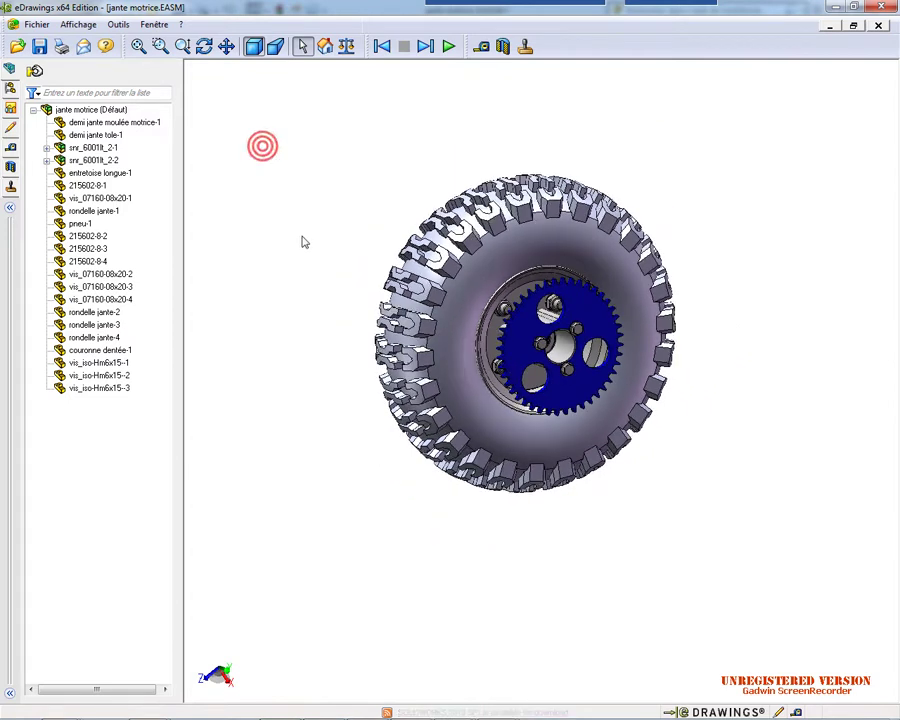
{"action": "middle_click_drag", "start_coordinate": [305, 242], "coordinate": [663, 314]}
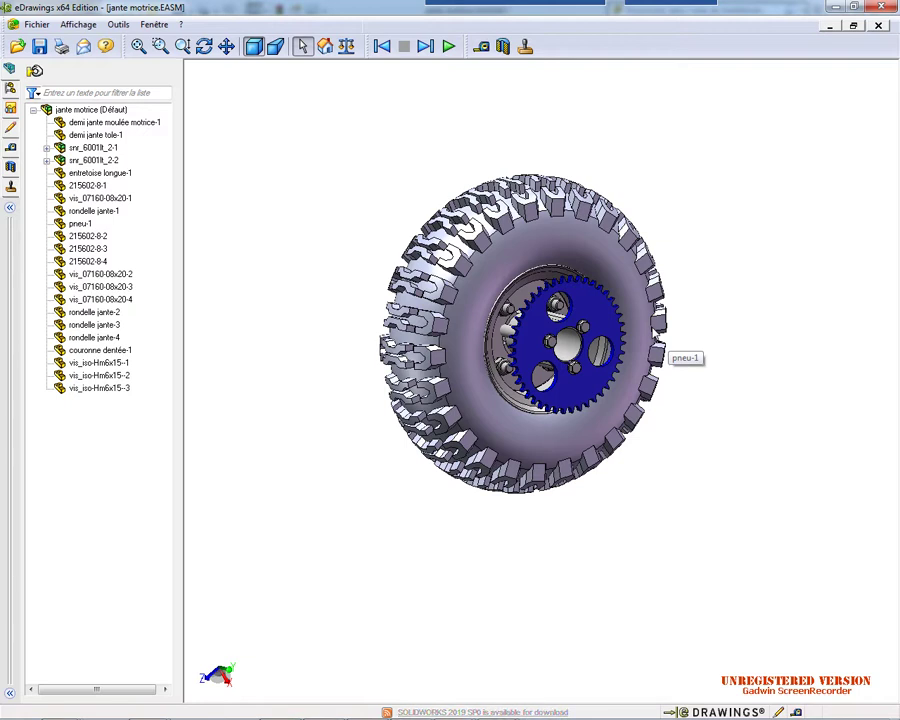
{"action": "left_click", "coordinate": [595, 91]}
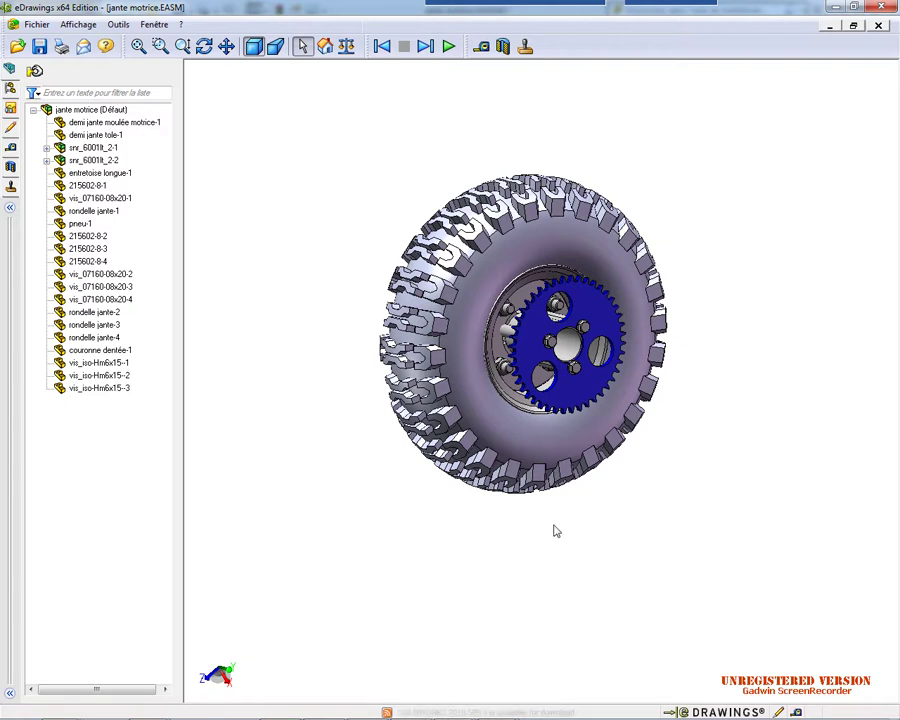
{"action": "left_click_drag", "start_coordinate": [495, 485], "coordinate": [440, 476]}
{"action": "left_click_drag", "start_coordinate": [580, 290], "coordinate": [551, 247]}
{"action": "middle_click_drag", "start_coordinate": [551, 243], "coordinate": [549, 252]}
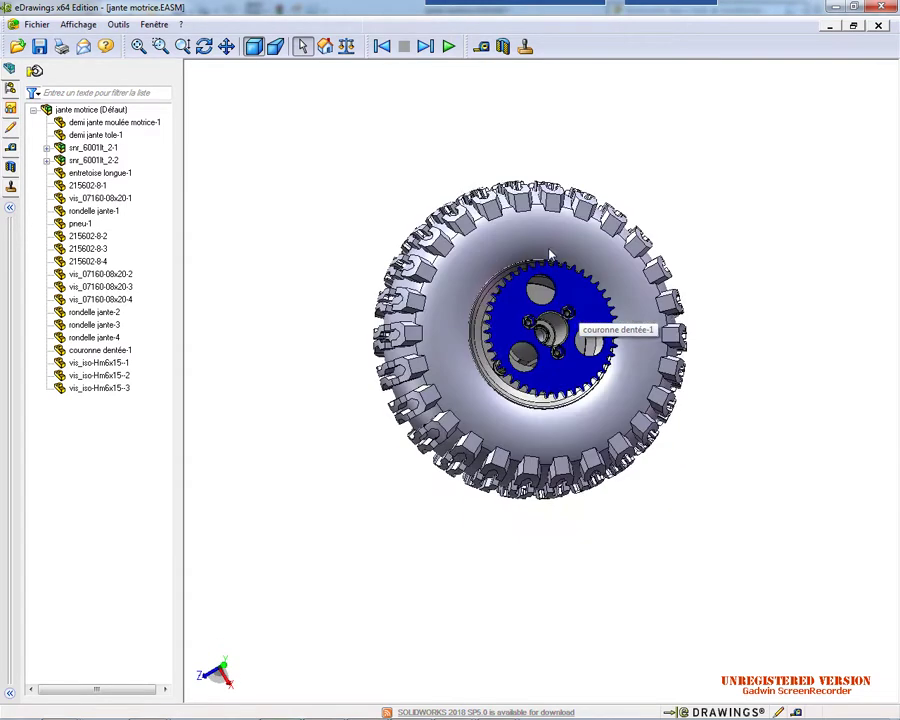
Play the automatic view animation of the wheel, stop it and turn the model to face the sprocket
{"action": "left_click", "coordinate": [450, 47]}
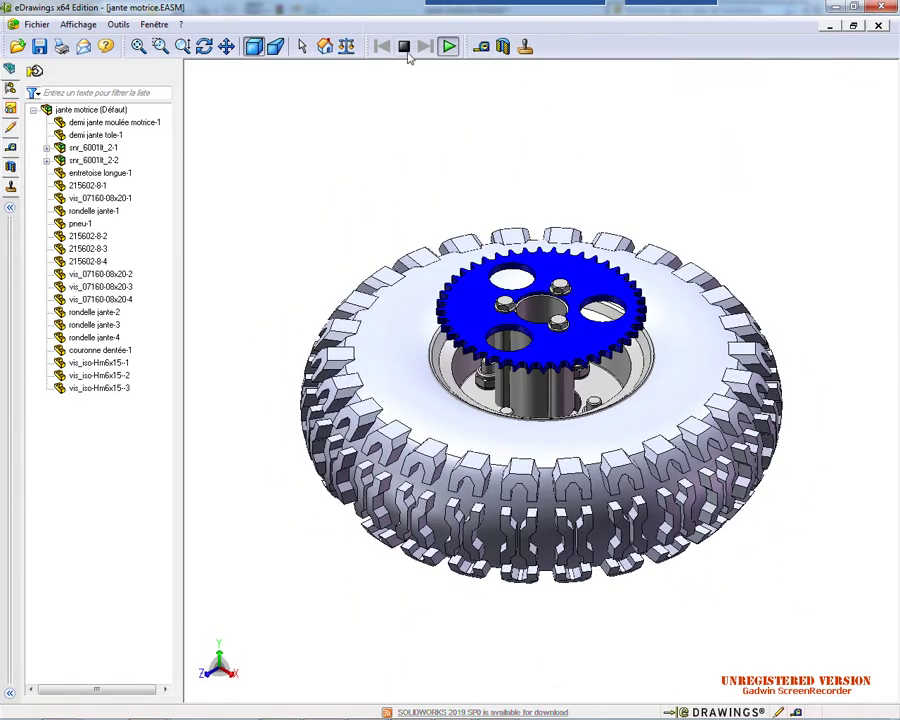
{"action": "left_click", "coordinate": [405, 46]}
{"action": "left_click_drag", "start_coordinate": [364, 165], "coordinate": [301, 229]}
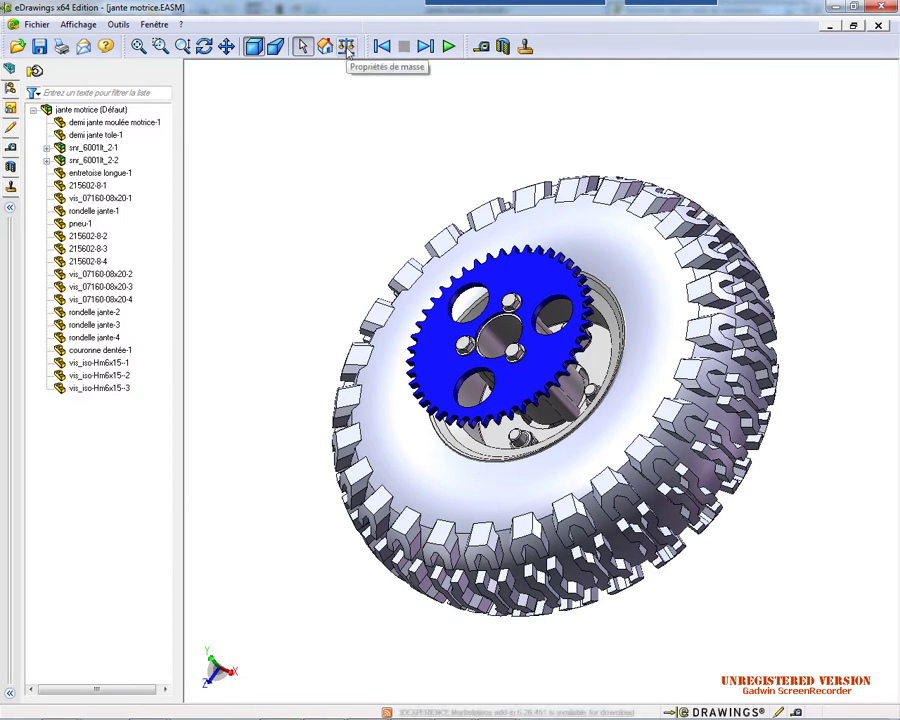
Isolate the blue sprocket couronne dentée-1 by hiding all the other components
{"action": "left_click", "coordinate": [601, 252]}
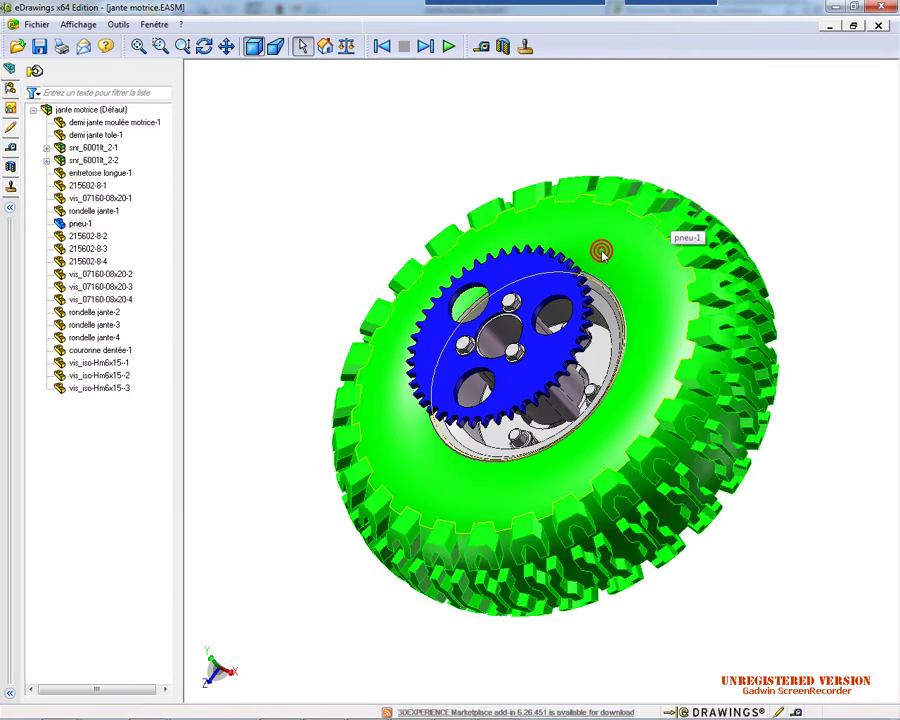
{"action": "left_click", "coordinate": [521, 272]}
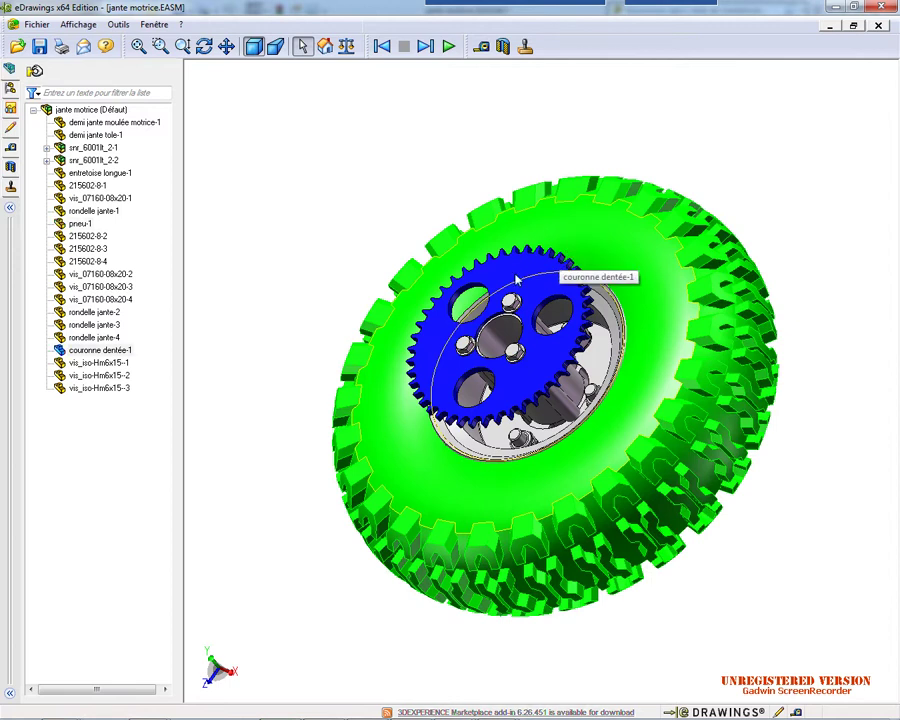
{"action": "right_click", "coordinate": [515, 275]}
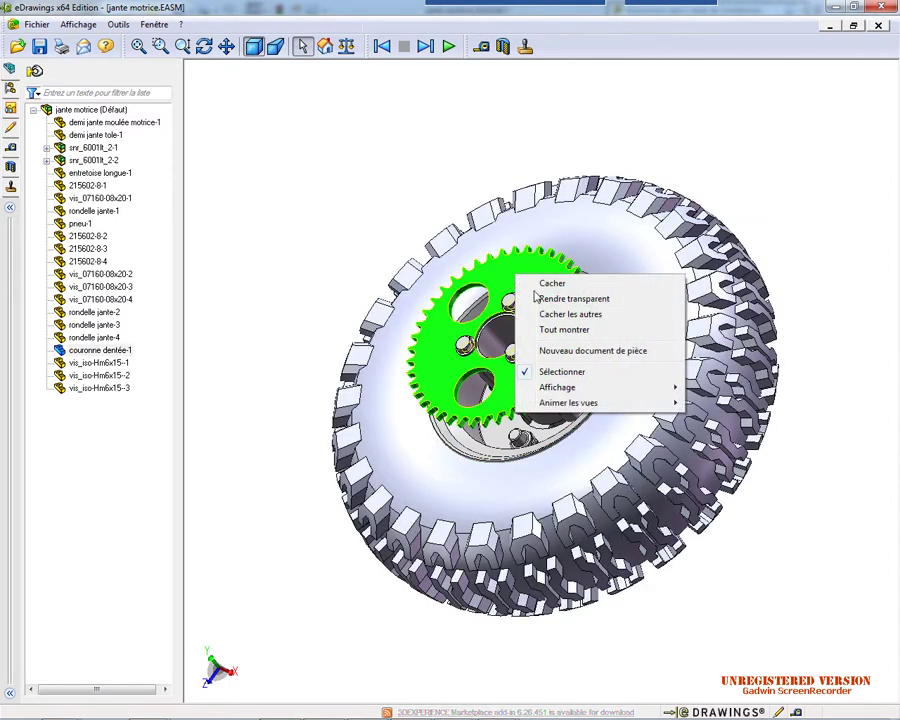
{"action": "left_click", "coordinate": [578, 314]}
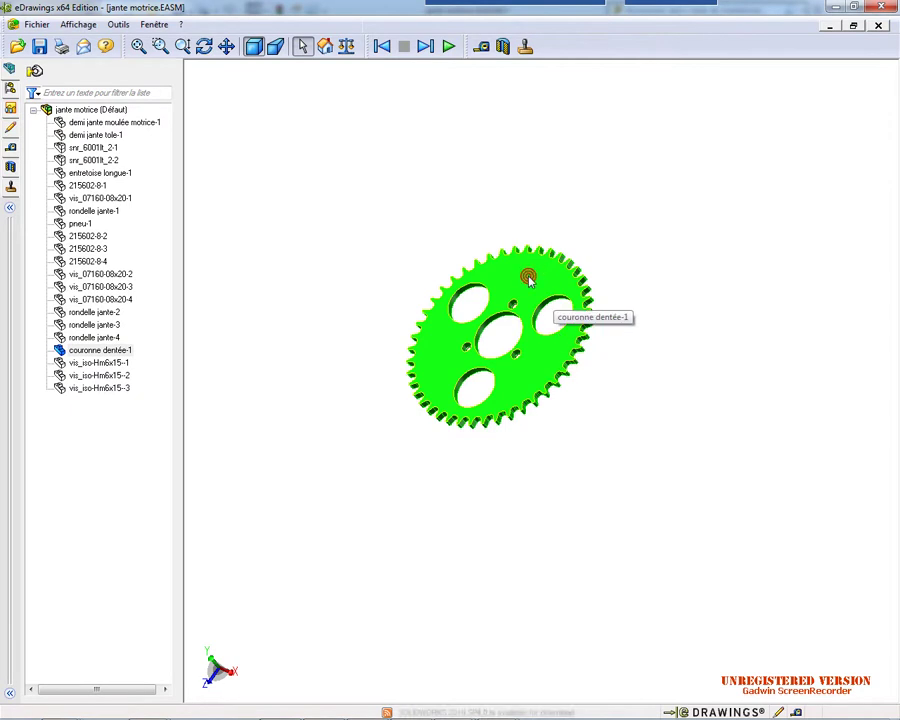
Check the mass properties with the sprocket couronne dentée-1 selected, reading its mass and volume, and close the report
{"action": "left_click", "coordinate": [346, 50]}
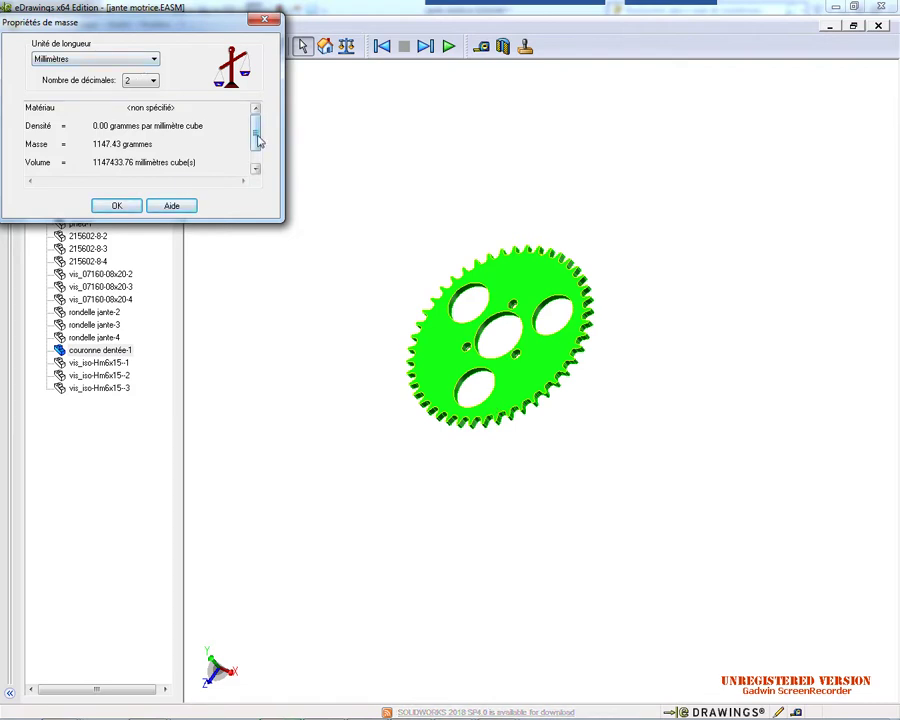
{"action": "mouse_move", "coordinate": [257, 137]}
{"action": "left_mouse_down"}
{"action": "mouse_move", "coordinate": [254, 177]}
{"action": "mouse_move", "coordinate": [256, 128]}
{"action": "left_mouse_up"}
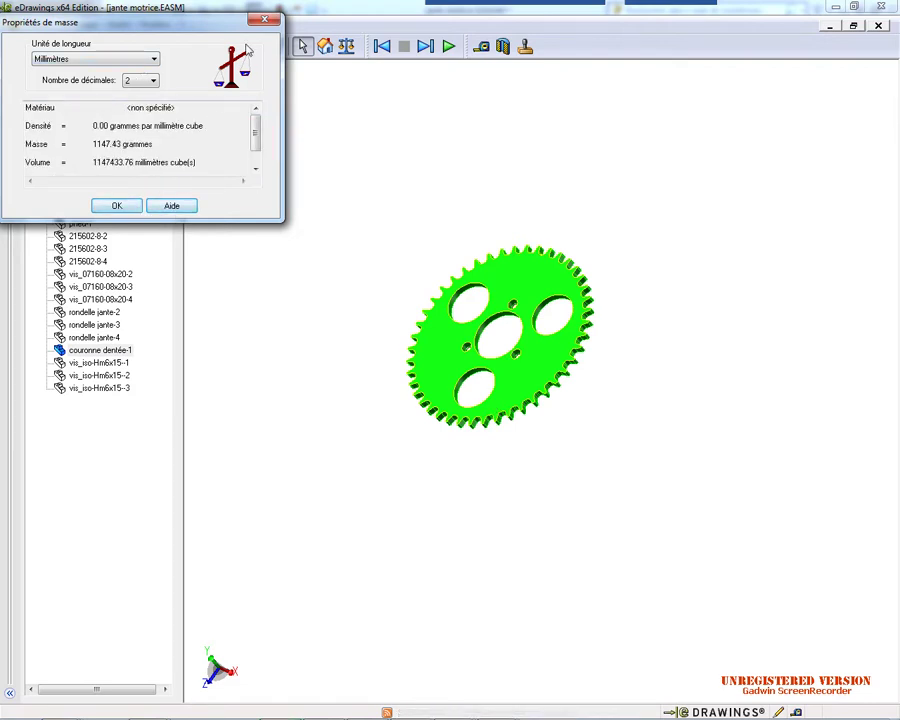
{"action": "left_click", "coordinate": [264, 19]}
{"action": "left_click", "coordinate": [313, 228]}
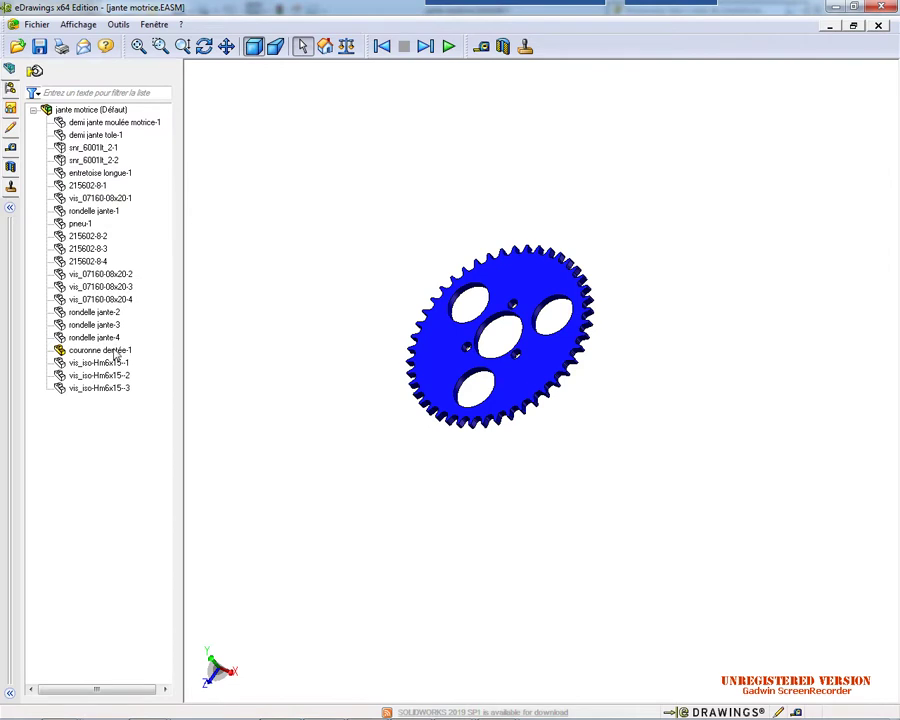
{"action": "left_click", "coordinate": [120, 351]}
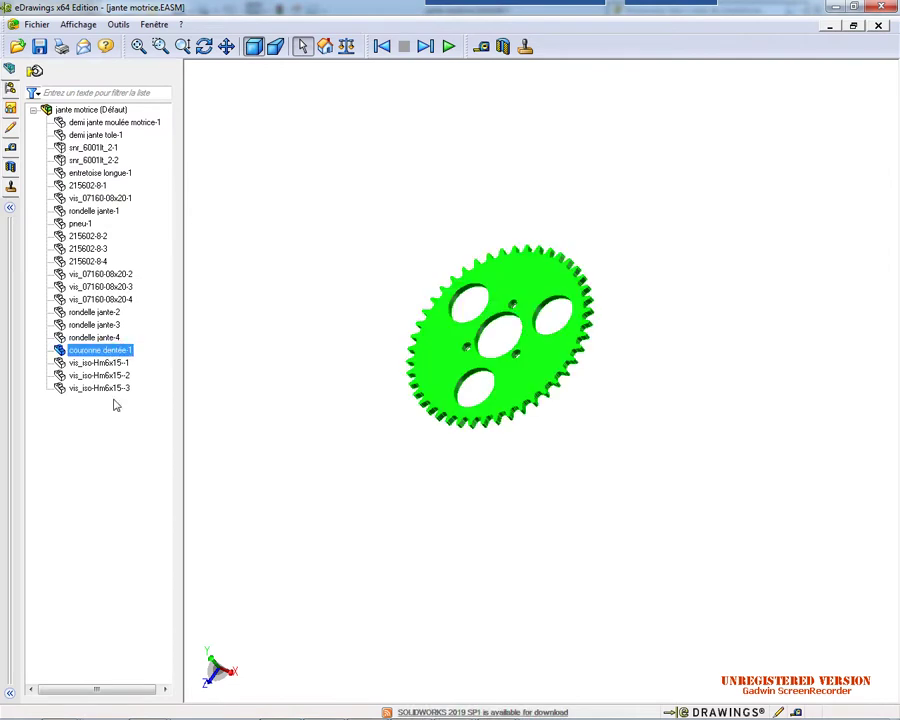
{"action": "left_click", "coordinate": [347, 46]}
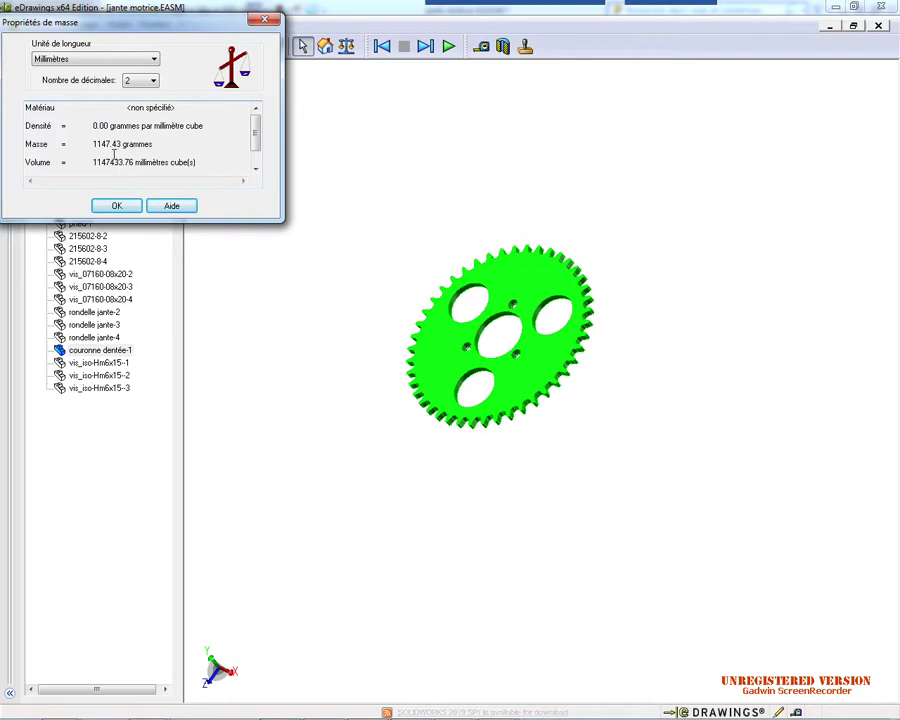
{"action": "left_click", "coordinate": [120, 207]}
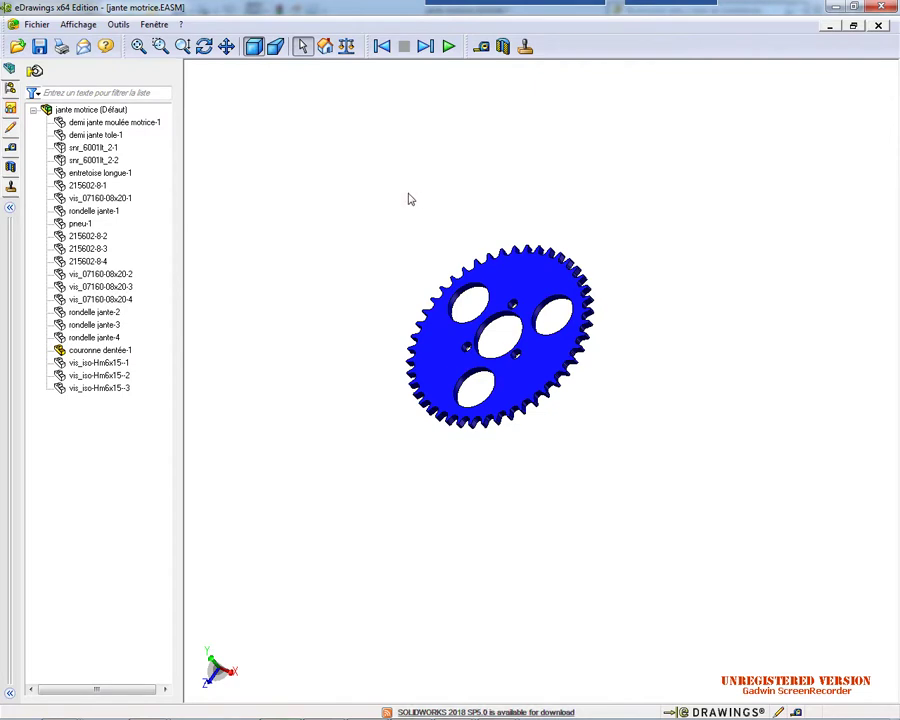
Show the hidden half-rim demi jante moulée motrice-1 and bring back all the other hidden components of the wheel
{"action": "left_click", "coordinate": [116, 122]}
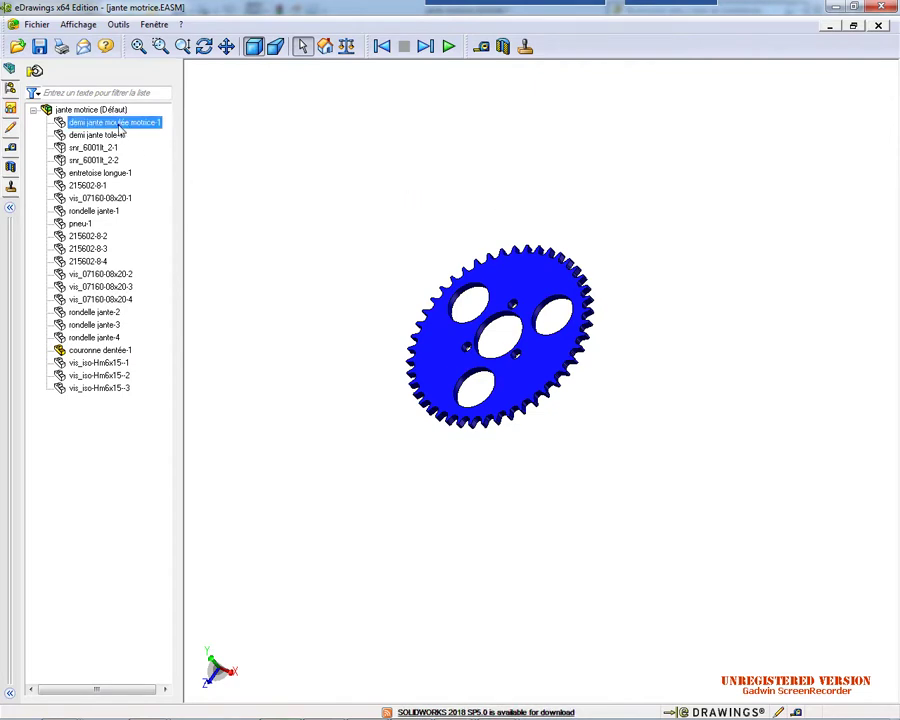
{"action": "right_click", "coordinate": [116, 122]}
{"action": "left_click", "coordinate": [160, 135]}
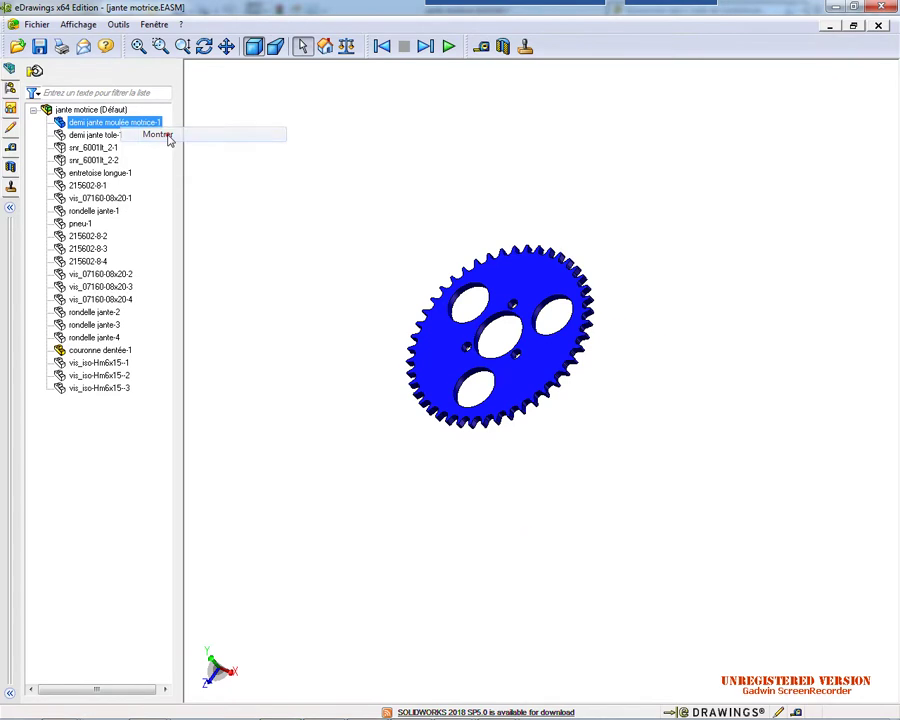
{"action": "right_click", "coordinate": [110, 138]}
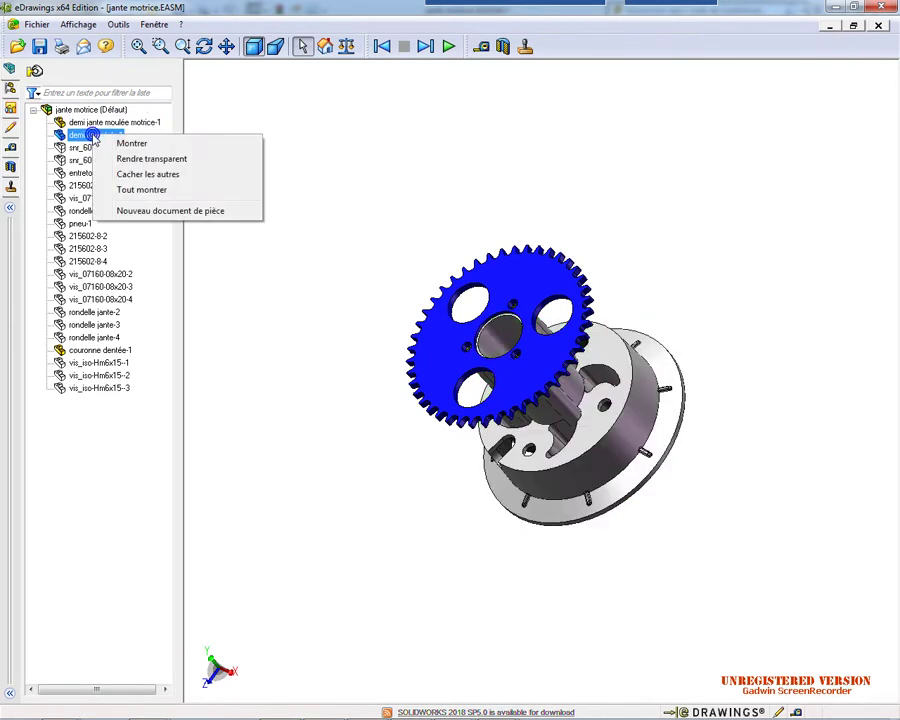
{"action": "left_click", "coordinate": [160, 195]}
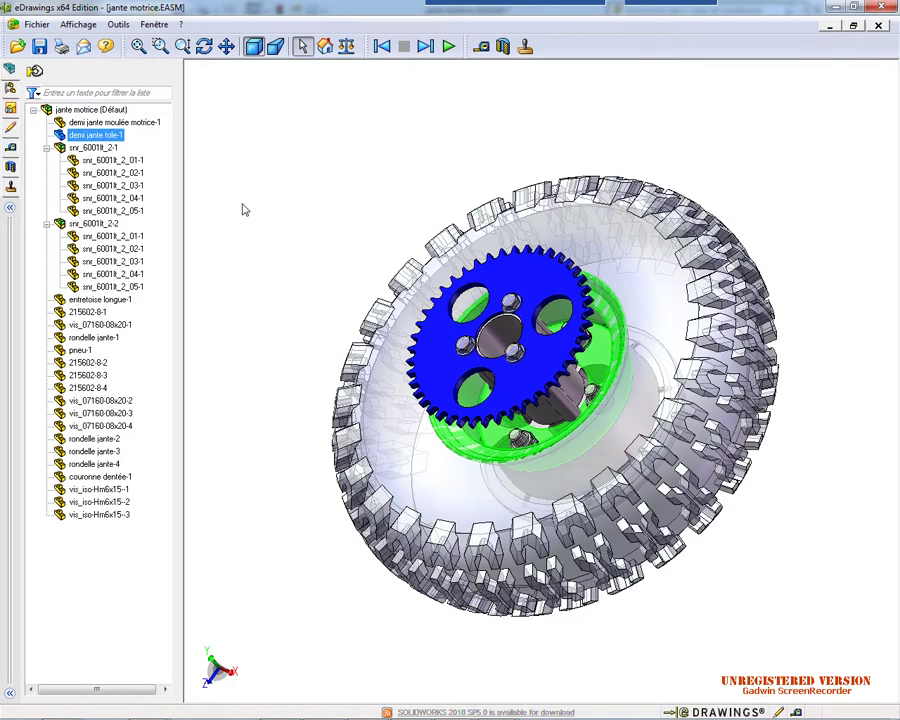
{"action": "left_click", "coordinate": [241, 202]}
{"action": "middle_click_drag", "start_coordinate": [395, 246], "coordinate": [427, 358]}
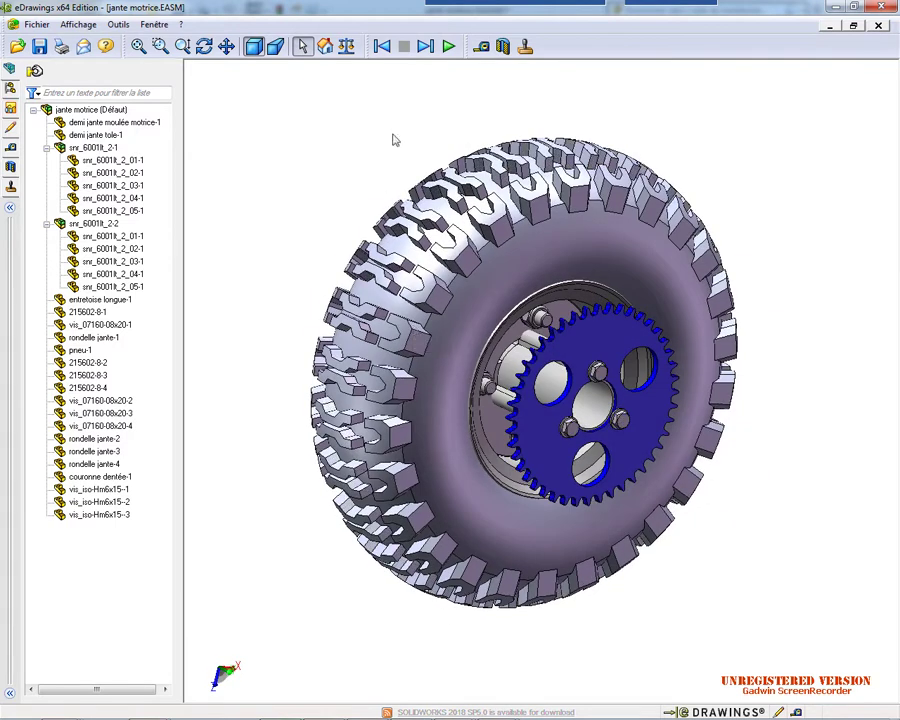
Insert a cross-section through the wheel on the XY plane and examine the bearings and spacer inside the hub
{"action": "left_click", "coordinate": [504, 50]}
{"action": "middle_click_drag", "start_coordinate": [590, 318], "coordinate": [235, 305]}
{"action": "middle_click_drag", "start_coordinate": [743, 524], "coordinate": [737, 616]}
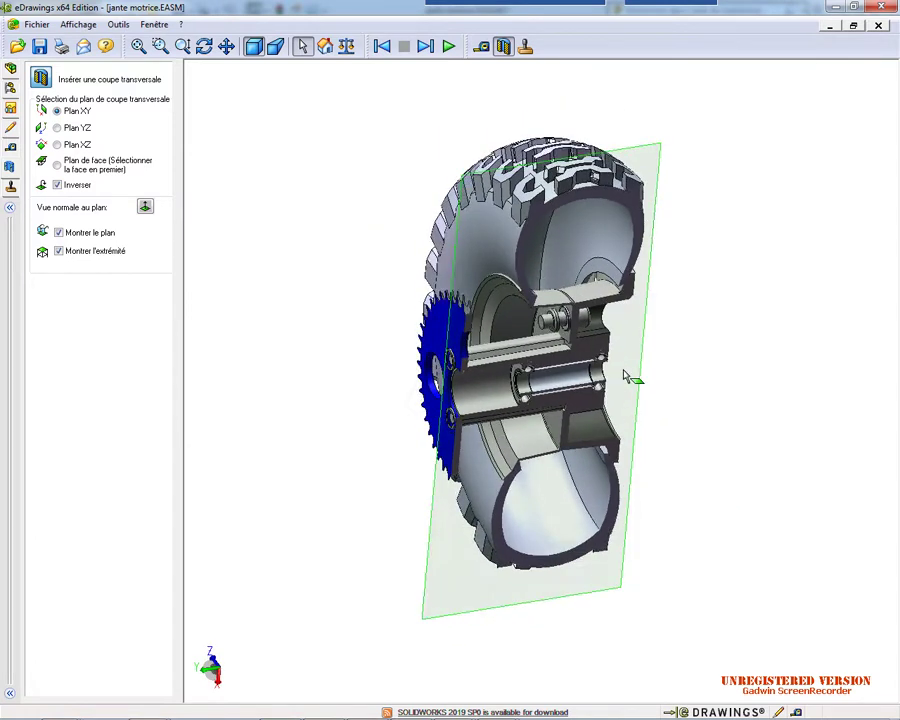
{"action": "middle_click_drag", "start_coordinate": [623, 371], "coordinate": [544, 382]}
{"action": "scroll", "coordinate": [544, 380], "scroll_direction": "down", "scroll_amount": 4}
{"action": "scroll", "coordinate": [600, 400], "scroll_direction": "down", "scroll_amount": 2}
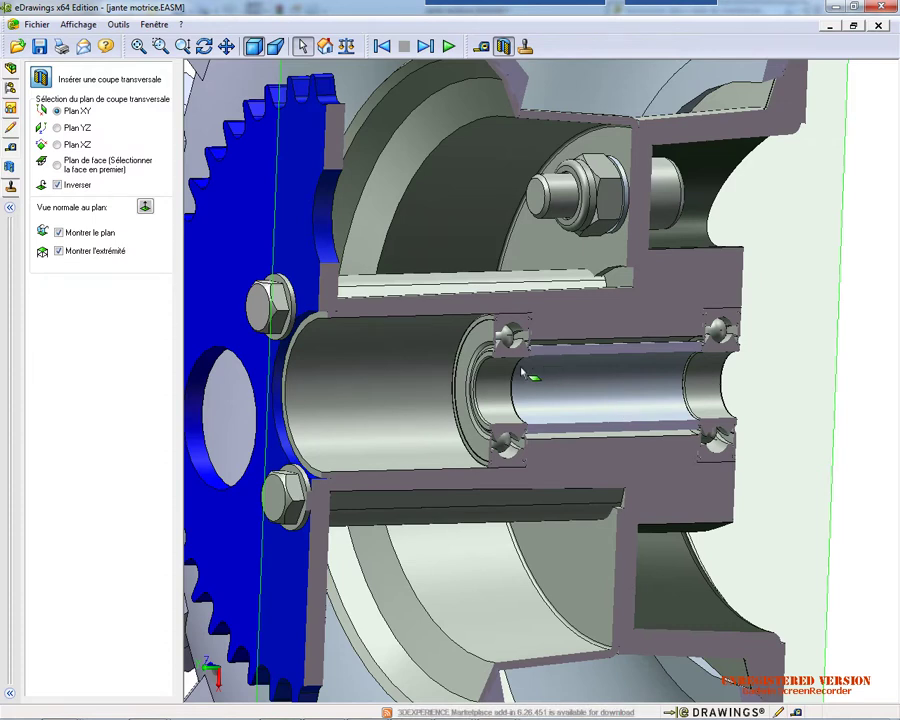
Shift the cross-section plane slightly, look over the cut wheel, and remove the section to restore the full wheel
{"action": "scroll", "coordinate": [524, 374], "scroll_direction": "down", "scroll_amount": 3}
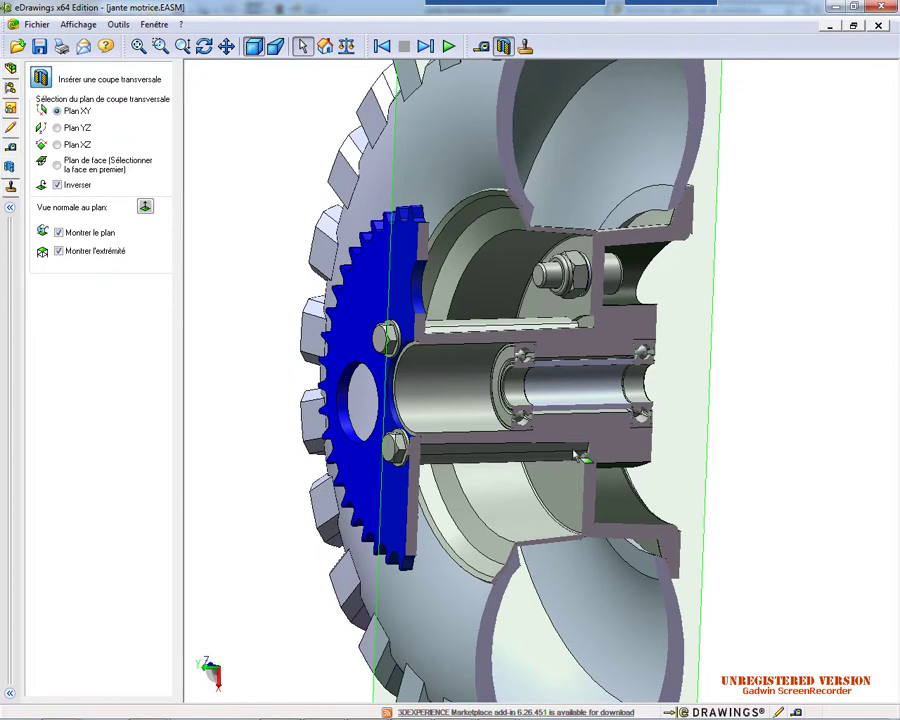
{"action": "scroll", "coordinate": [658, 402], "scroll_direction": "down", "scroll_amount": 2}
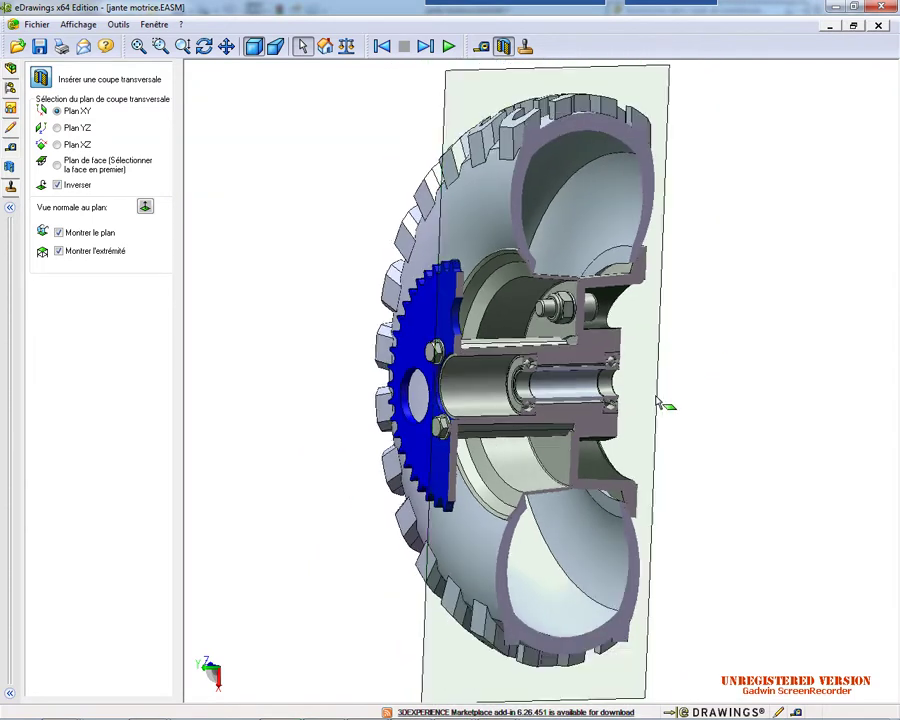
{"action": "middle_click_drag", "start_coordinate": [656, 397], "coordinate": [679, 389]}
{"action": "mouse_move", "coordinate": [632, 384]}
{"action": "left_mouse_down"}
{"action": "mouse_move", "coordinate": [663, 392]}
{"action": "mouse_move", "coordinate": [617, 390]}
{"action": "mouse_move", "coordinate": [643, 390]}
{"action": "left_mouse_up"}
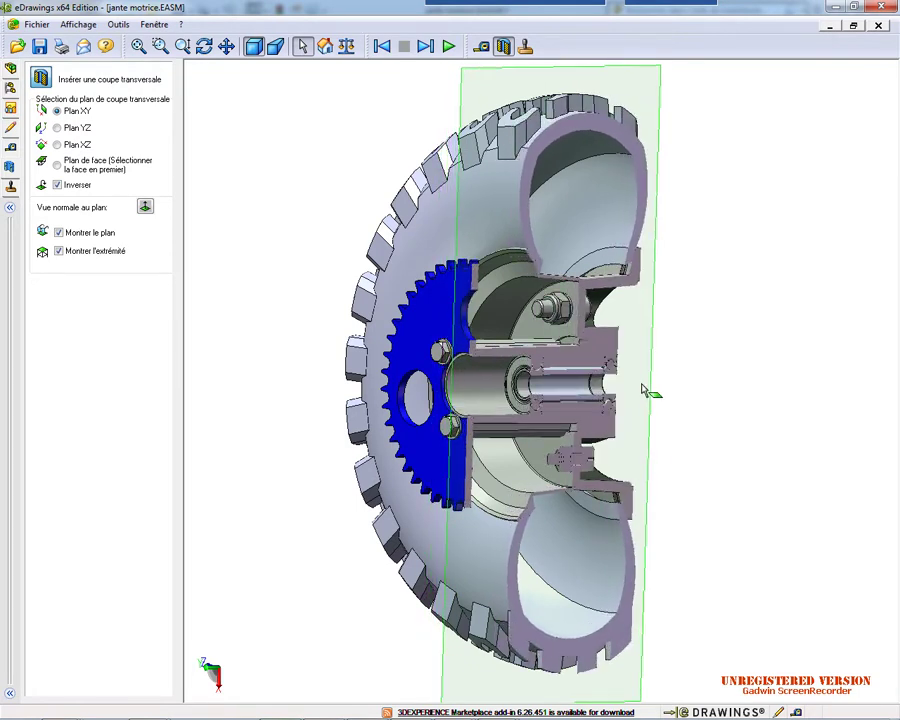
{"action": "left_click", "coordinate": [503, 46]}
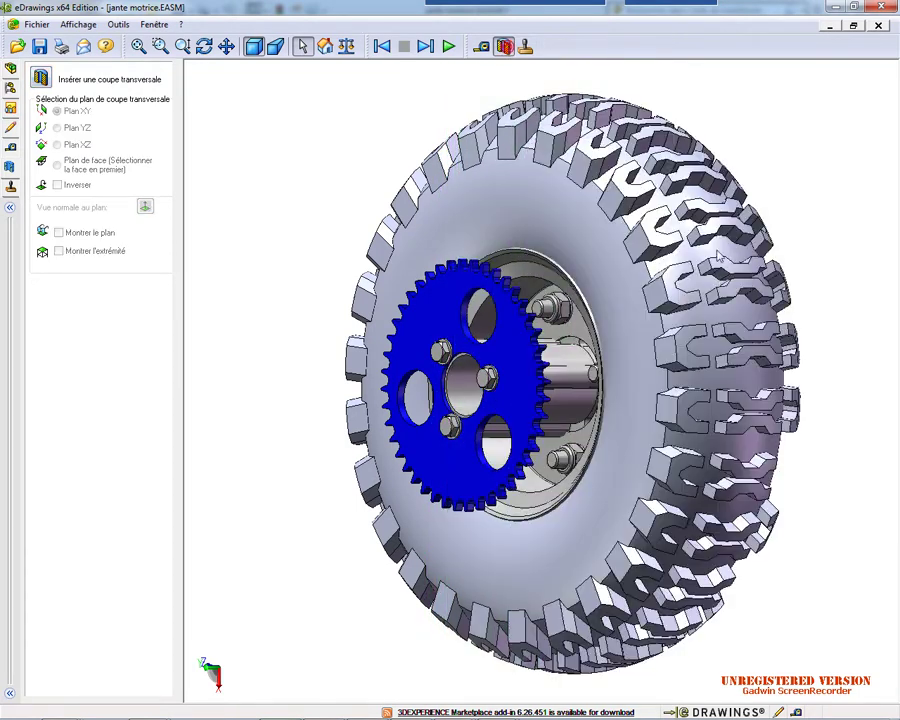
{"action": "scroll", "coordinate": [329, 380], "scroll_direction": "down", "scroll_amount": 3}
{"action": "left_click", "coordinate": [293, 373]}
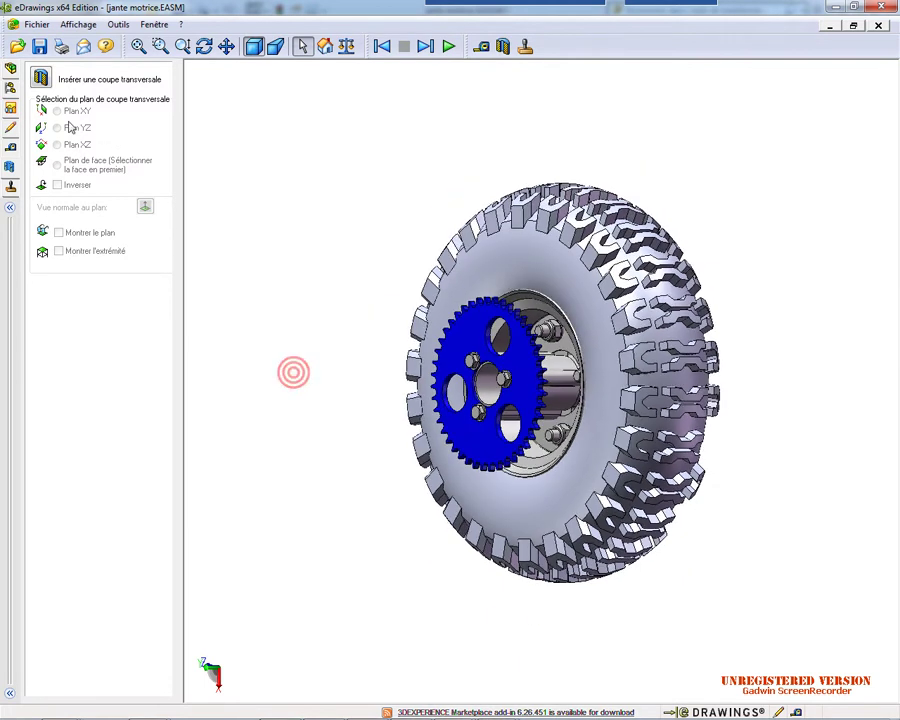
{"action": "left_click", "coordinate": [10, 67]}
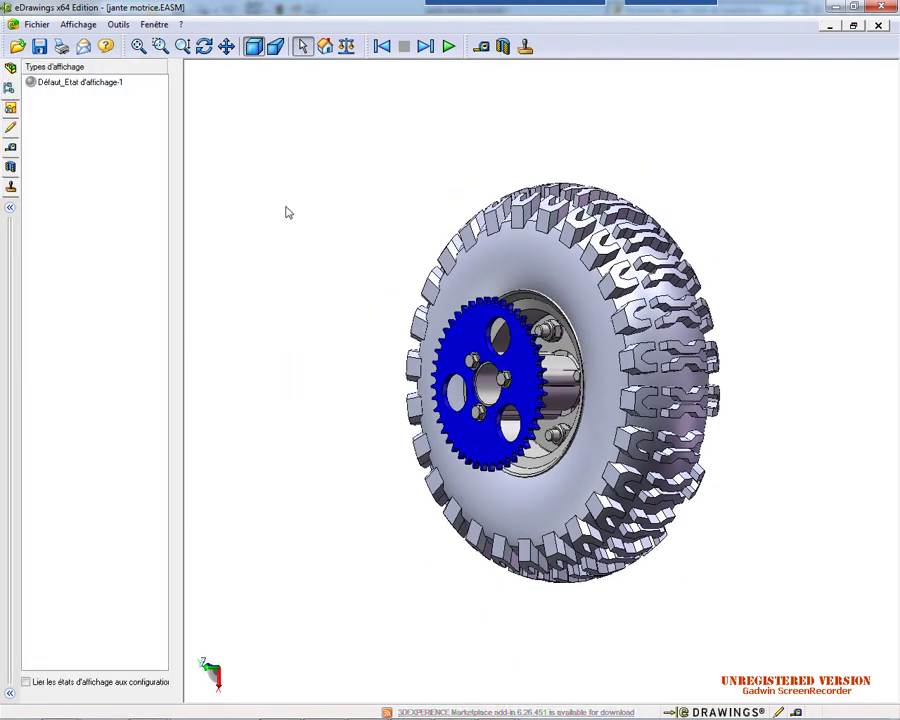
Place the APPROUVÉ stamp in the view overlapping the tyre's edge, and delete it again
{"action": "middle_click_drag", "start_coordinate": [545, 125], "coordinate": [564, 133]}
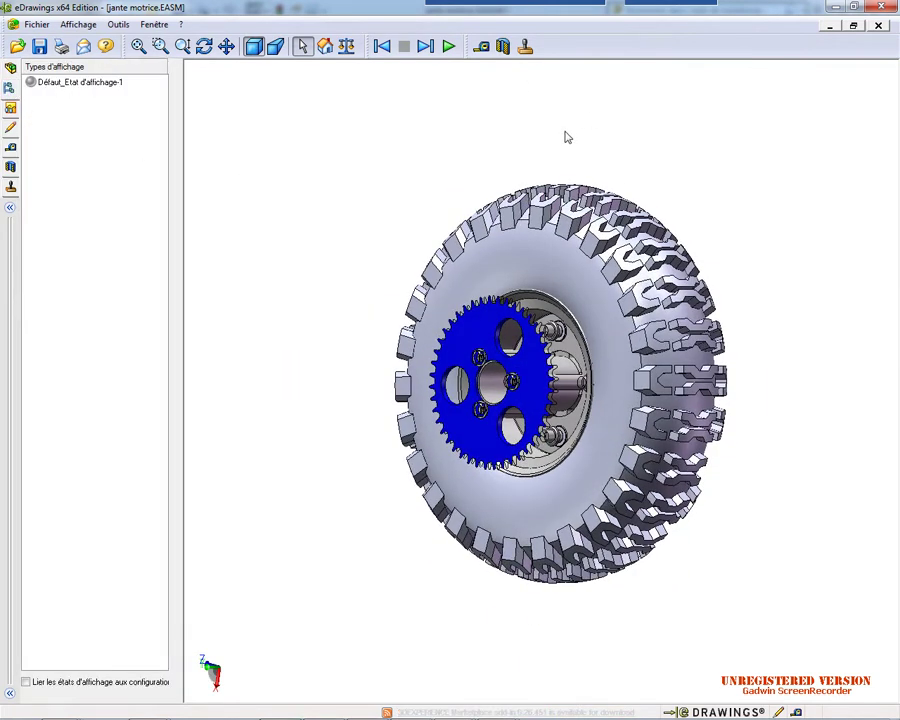
{"action": "left_click", "coordinate": [525, 47]}
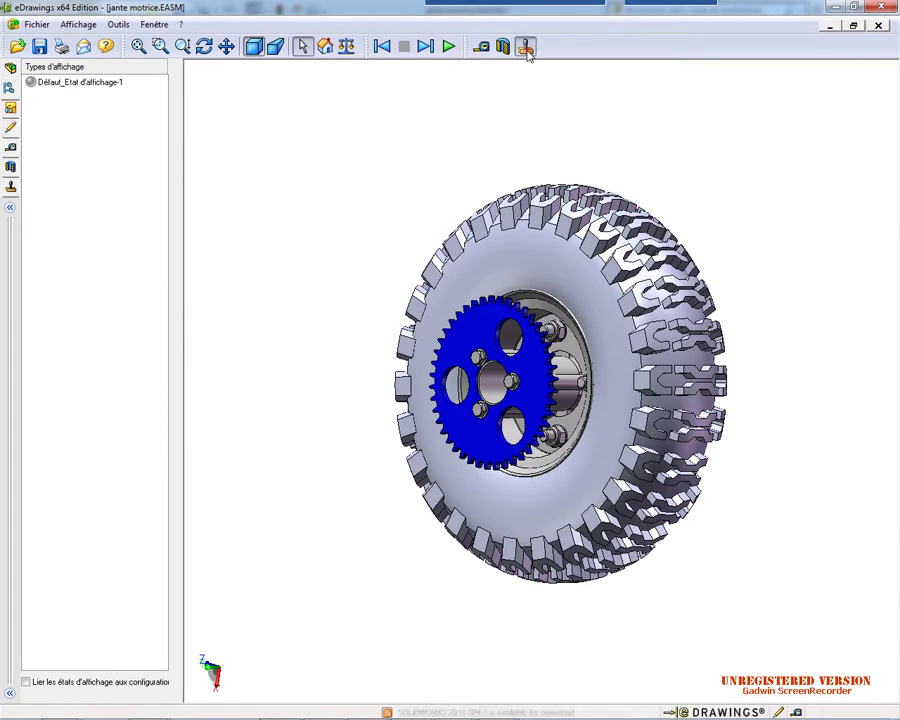
{"action": "left_click_drag", "start_coordinate": [104, 165], "coordinate": [343, 279]}
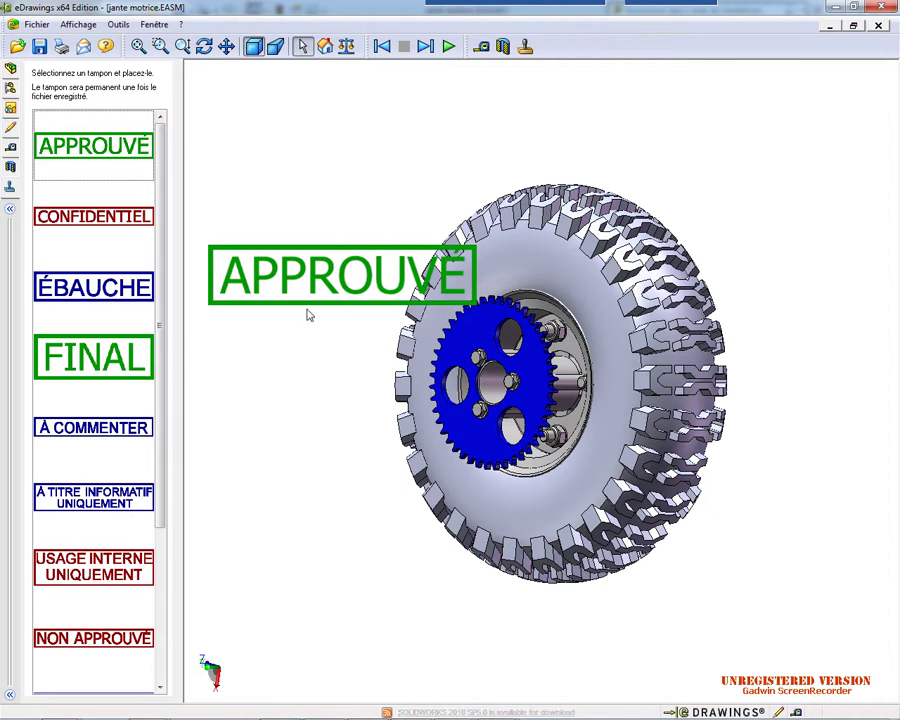
{"action": "left_click", "coordinate": [11, 86]}
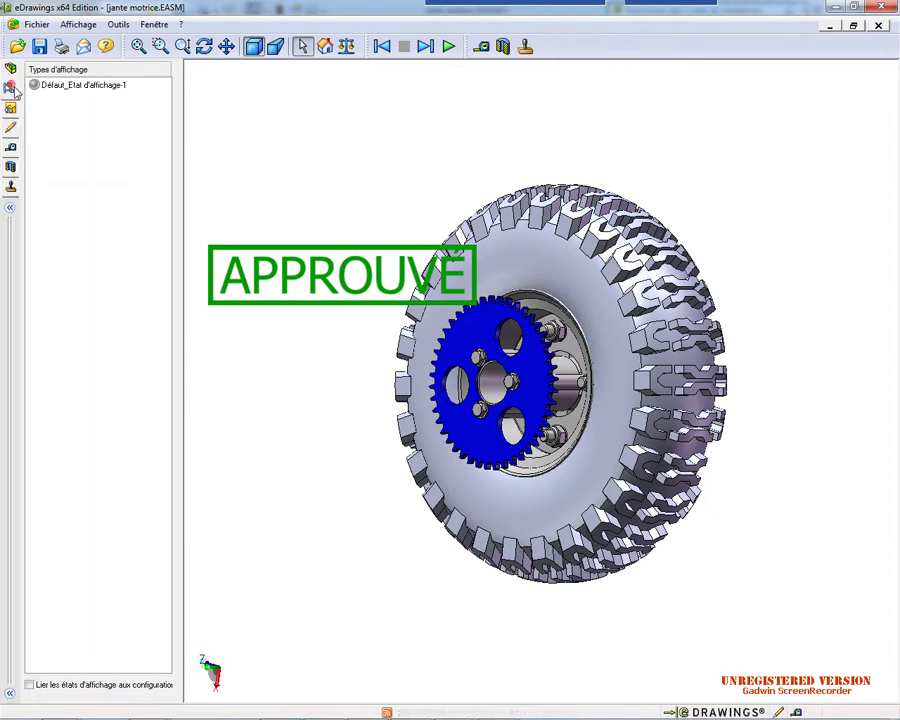
{"action": "left_click", "coordinate": [278, 272]}
{"action": "key", "text": "Delete"}
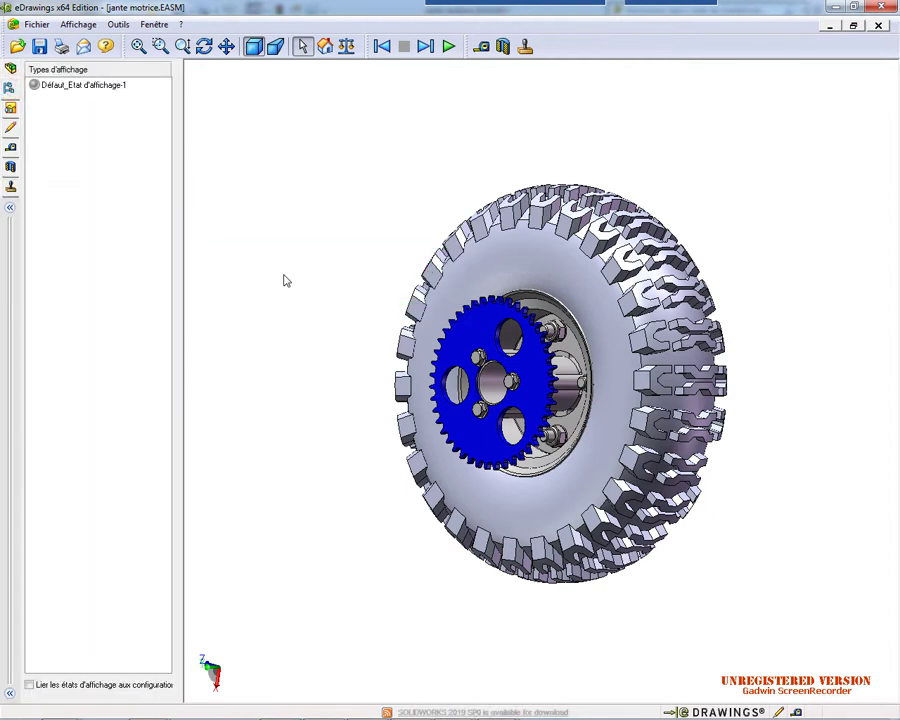
{"action": "left_click", "coordinate": [355, 266]}
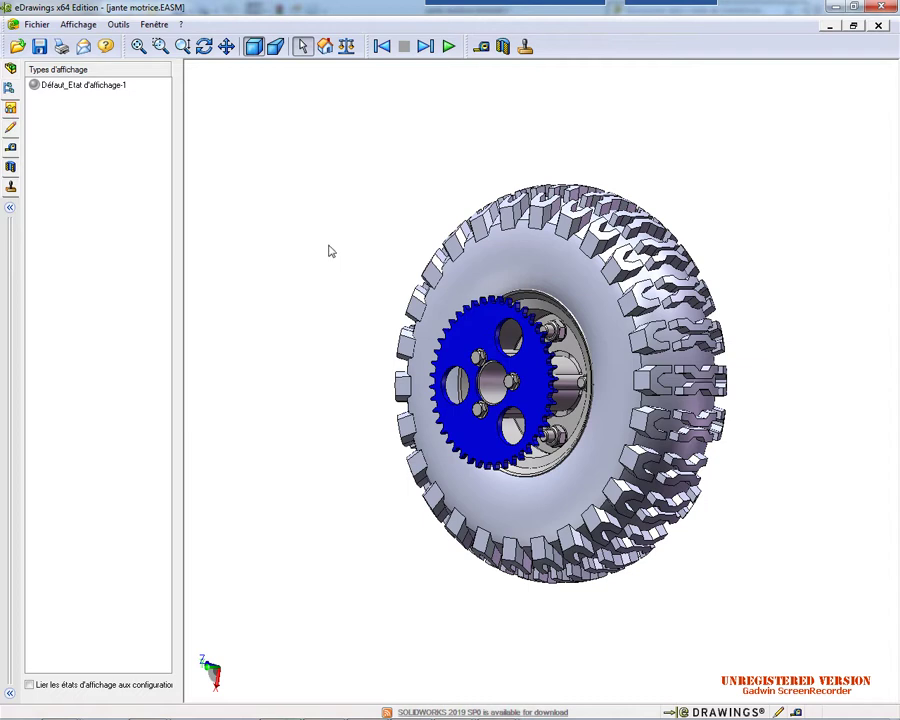
Pull the sprocket, the tyre, the half-rim demi jante tole-1 and the moulded half-rim apart with Move Component in free-drag mode
{"action": "left_click", "coordinate": [10, 68]}
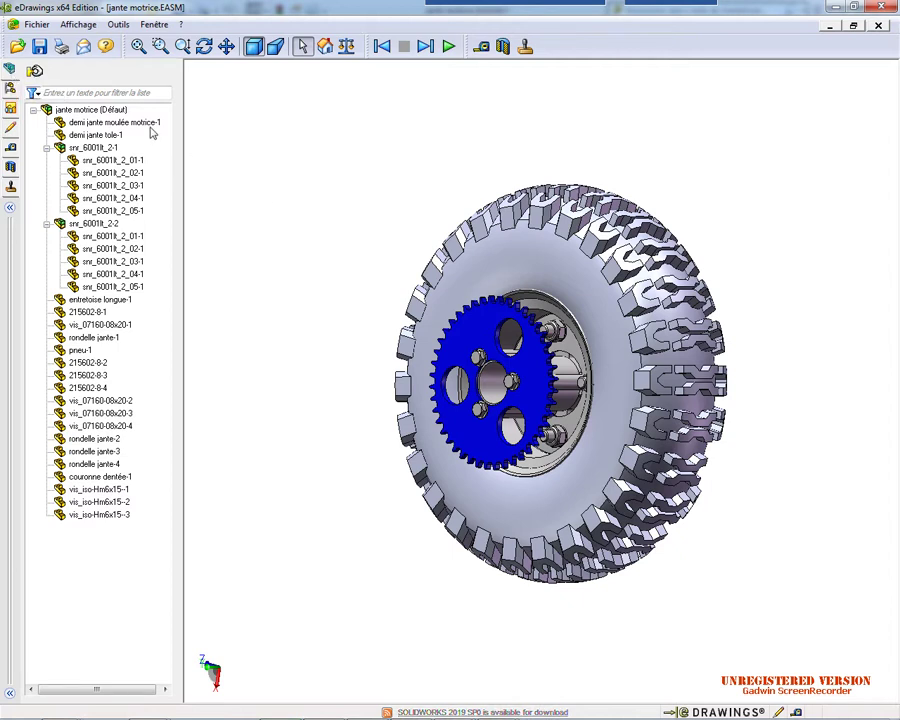
{"action": "left_click", "coordinate": [34, 71]}
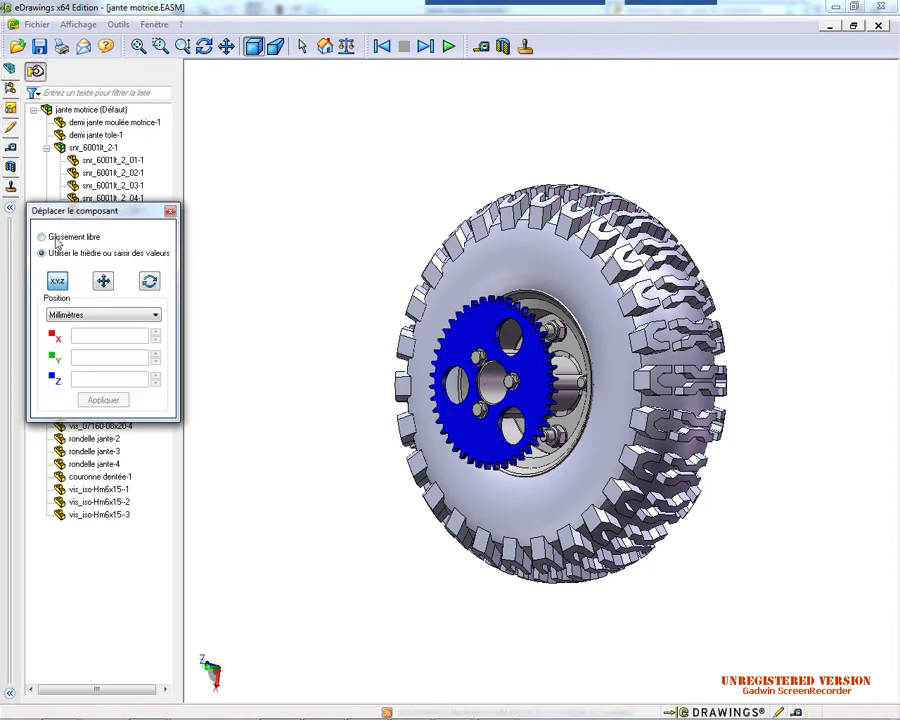
{"action": "left_click", "coordinate": [42, 237]}
{"action": "left_click_drag", "start_coordinate": [455, 330], "coordinate": [272, 190]}
{"action": "scroll", "coordinate": [592, 337], "scroll_direction": "up", "scroll_amount": 3}
{"action": "left_click_drag", "start_coordinate": [592, 337], "coordinate": [816, 187]}
{"action": "left_click_drag", "start_coordinate": [585, 390], "coordinate": [385, 537]}
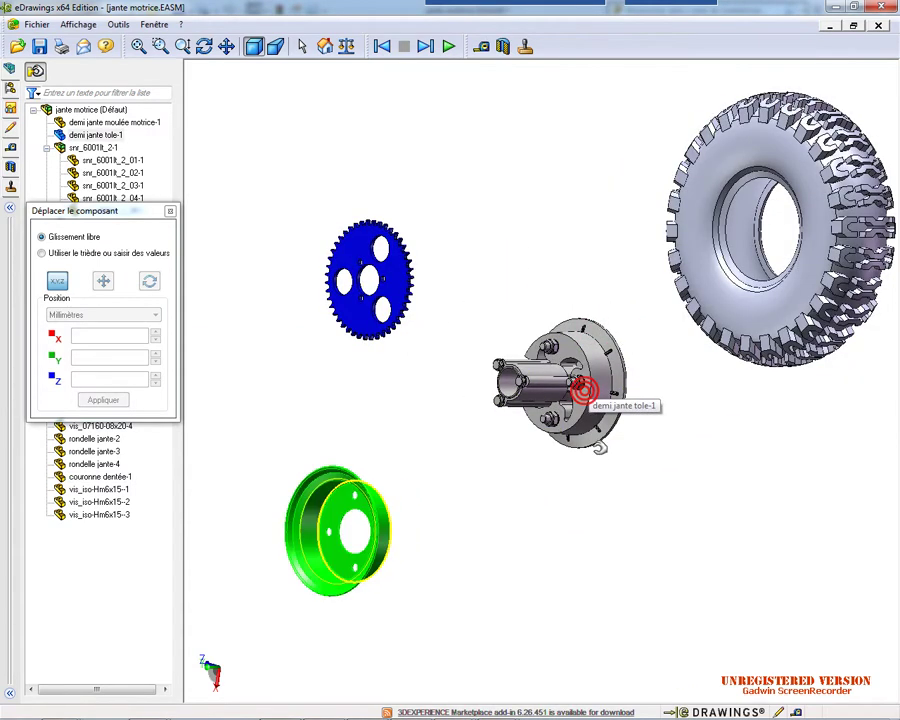
{"action": "left_click_drag", "start_coordinate": [595, 414], "coordinate": [747, 473]}
Spread out the loose socket screws, nuts and washer, and two of the hex screws around the bearing assembly
{"action": "left_click_drag", "start_coordinate": [594, 382], "coordinate": [624, 249]}
{"action": "scroll", "coordinate": [568, 359], "scroll_direction": "down", "scroll_amount": 2}
{"action": "left_click_drag", "start_coordinate": [567, 343], "coordinate": [491, 264]}
{"action": "left_click_drag", "start_coordinate": [469, 368], "coordinate": [367, 399]}
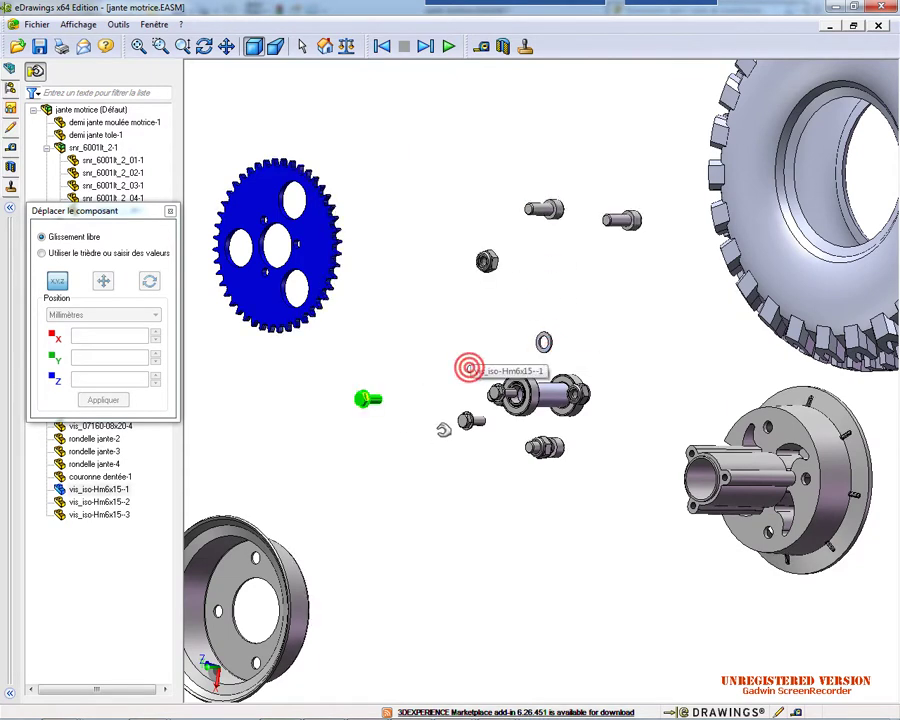
{"action": "left_click_drag", "start_coordinate": [468, 420], "coordinate": [354, 487]}
{"action": "left_click_drag", "start_coordinate": [547, 449], "coordinate": [508, 528]}
{"action": "left_click_drag", "start_coordinate": [566, 452], "coordinate": [615, 591]}
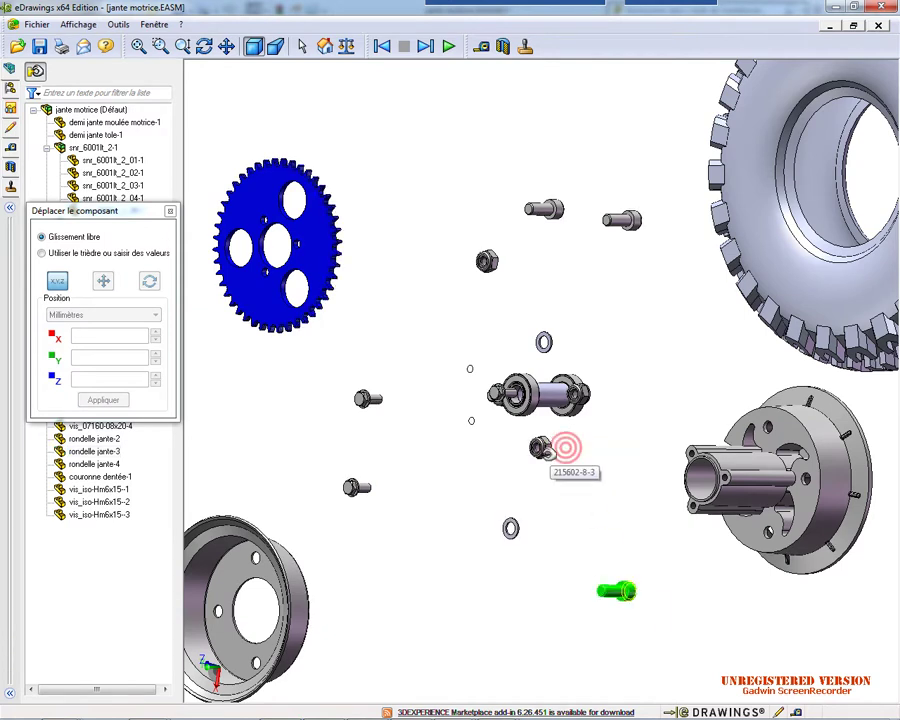
{"action": "left_click_drag", "start_coordinate": [540, 446], "coordinate": [554, 620]}
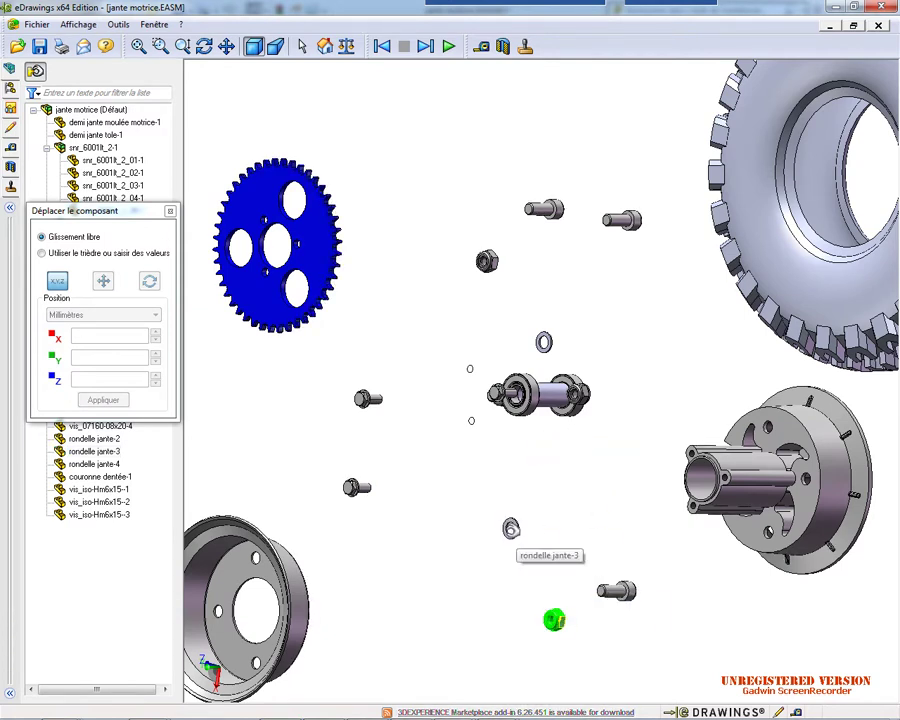
{"action": "left_click_drag", "start_coordinate": [511, 527], "coordinate": [472, 624]}
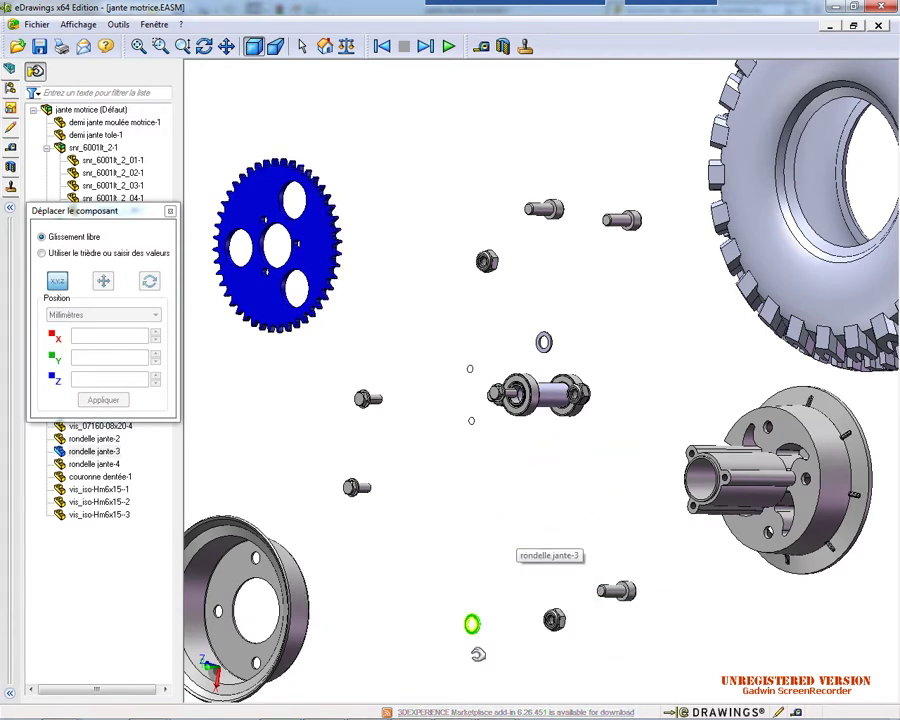
Pull the hex screw vis_iso-Hm6x15--2, the socket screw and the nut 215602-8-4 in front of the bearing aside
{"action": "scroll", "coordinate": [482, 608], "scroll_direction": "down", "scroll_amount": 3}
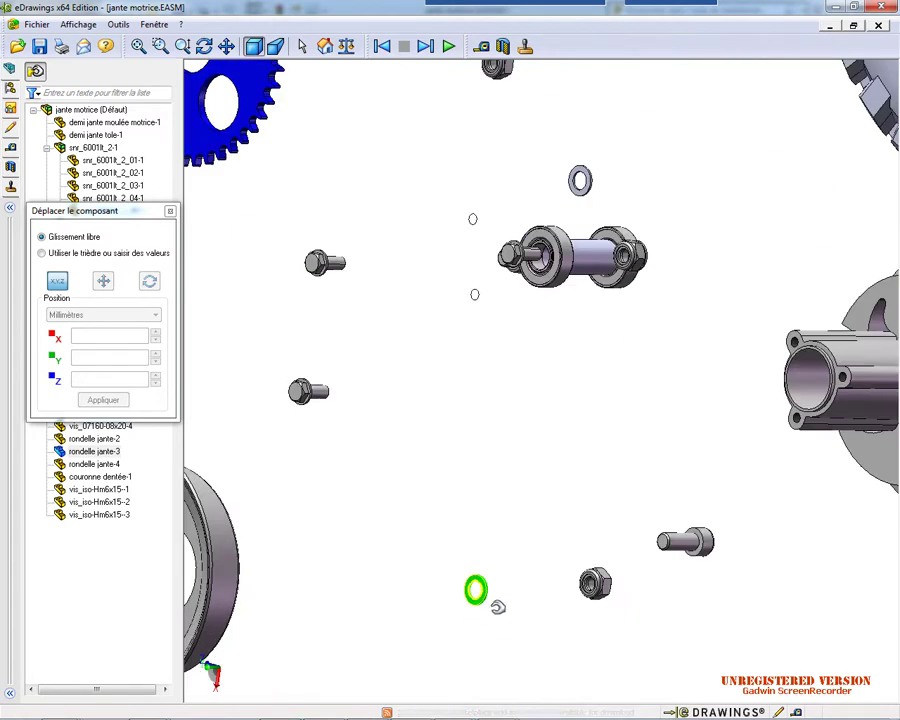
{"action": "scroll", "coordinate": [537, 602], "scroll_direction": "up", "scroll_amount": 1}
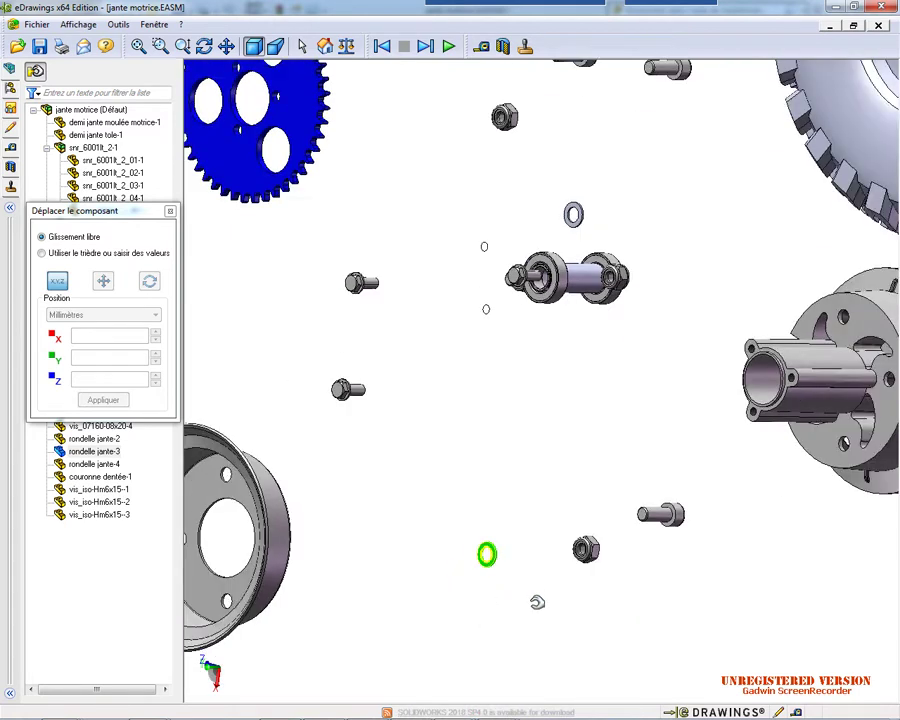
{"action": "scroll", "coordinate": [537, 602], "scroll_direction": "up", "scroll_amount": 2}
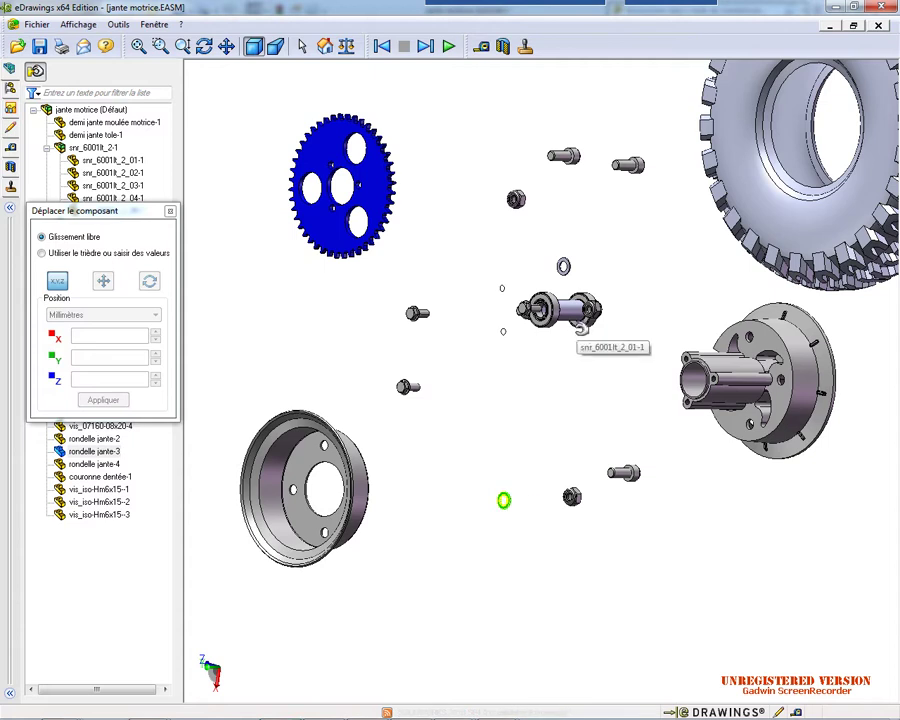
{"action": "scroll", "coordinate": [533, 314], "scroll_direction": "down", "scroll_amount": 2}
{"action": "left_click_drag", "start_coordinate": [527, 314], "coordinate": [400, 197]}
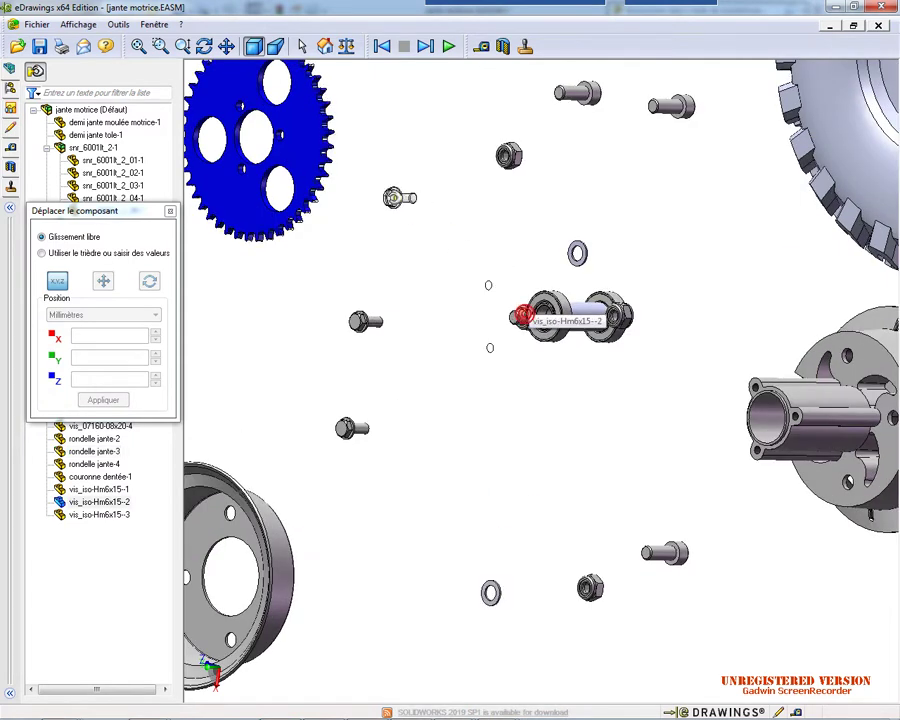
{"action": "left_click_drag", "start_coordinate": [520, 318], "coordinate": [410, 138]}
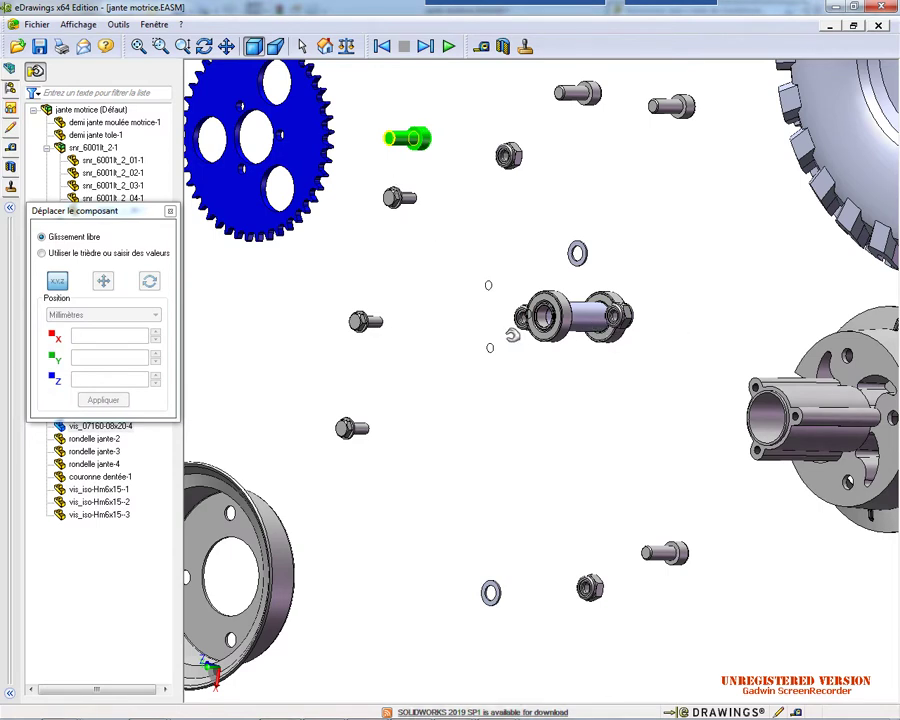
{"action": "left_click", "coordinate": [522, 318]}
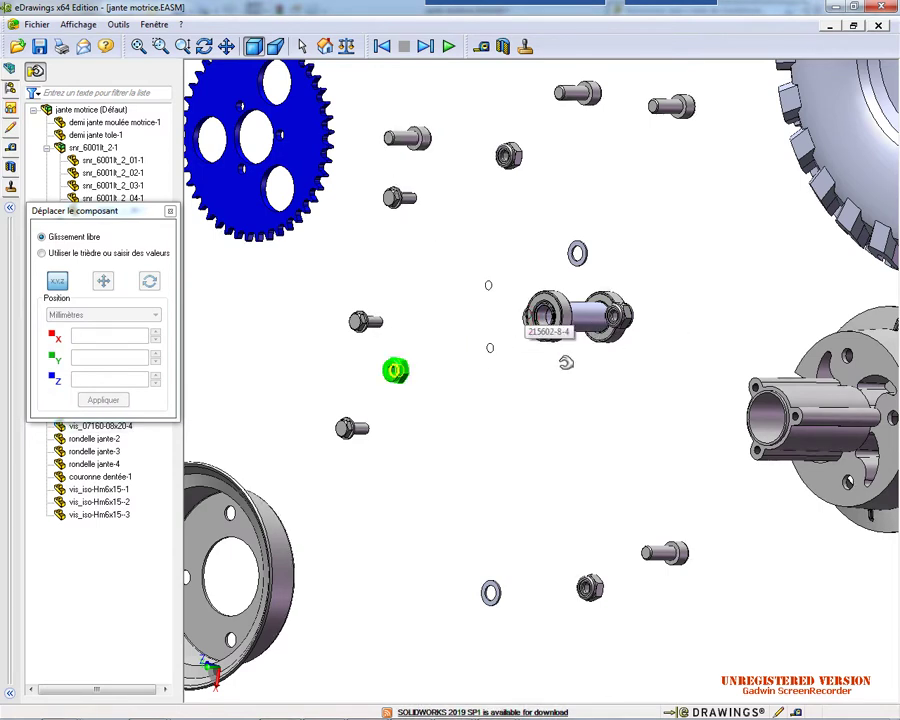
Pull the spacer entretoise longue-1 out from between the two bearings and view the whole exploded wheel
{"action": "middle_click_drag", "start_coordinate": [568, 370], "coordinate": [586, 392]}
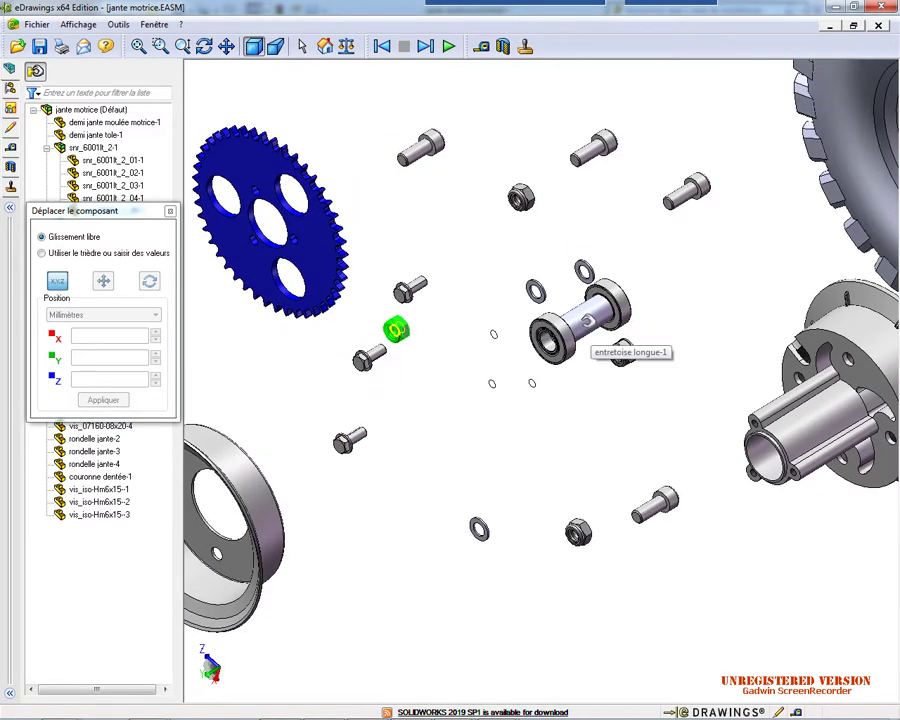
{"action": "left_click_drag", "start_coordinate": [585, 320], "coordinate": [585, 437]}
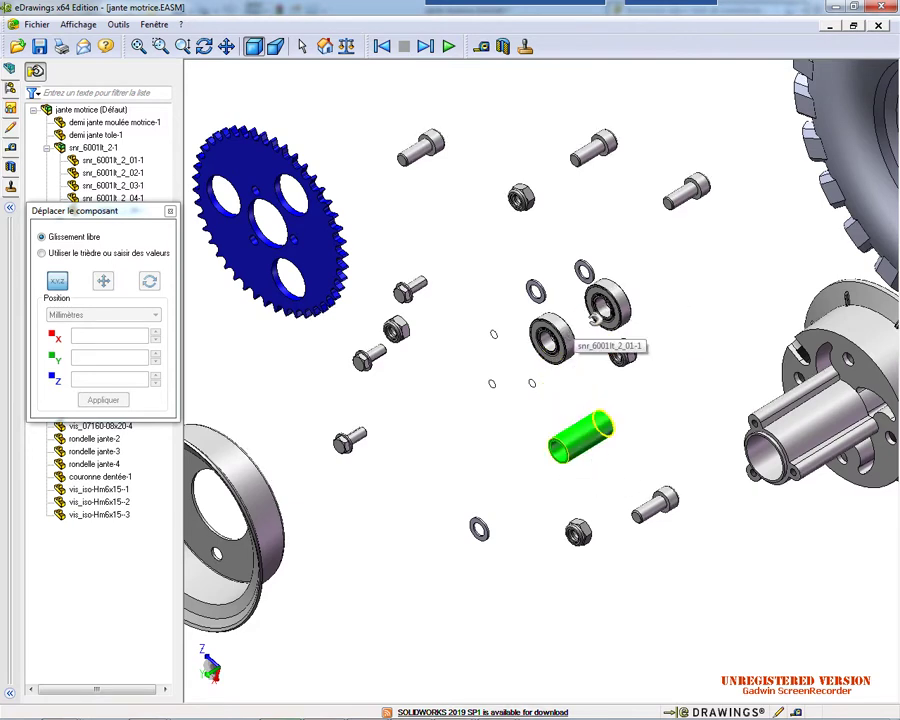
{"action": "middle_click_drag", "start_coordinate": [600, 394], "coordinate": [613, 378]}
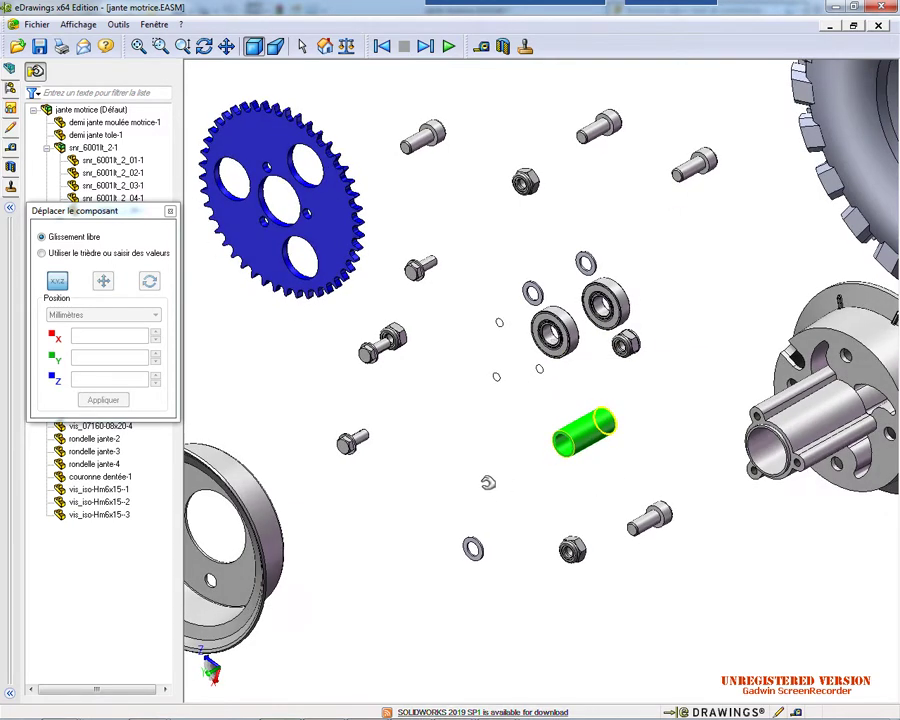
{"action": "scroll", "coordinate": [486, 484], "scroll_direction": "up", "scroll_amount": 4}
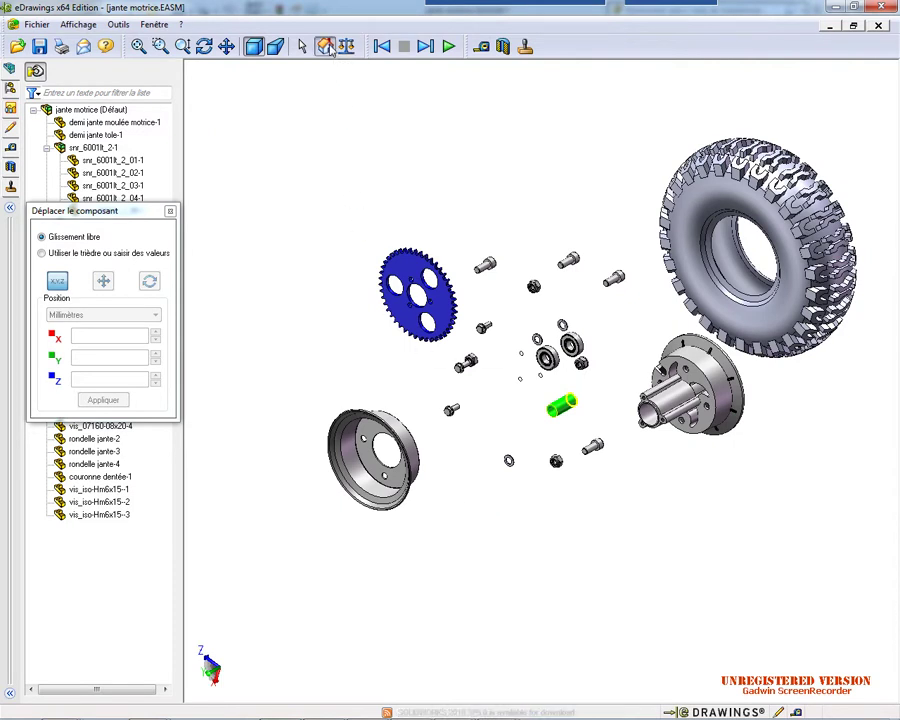
Reset the model to its original assembled state and orbit the wheel to show both its sprocket and rim sides
{"action": "left_click", "coordinate": [329, 47]}
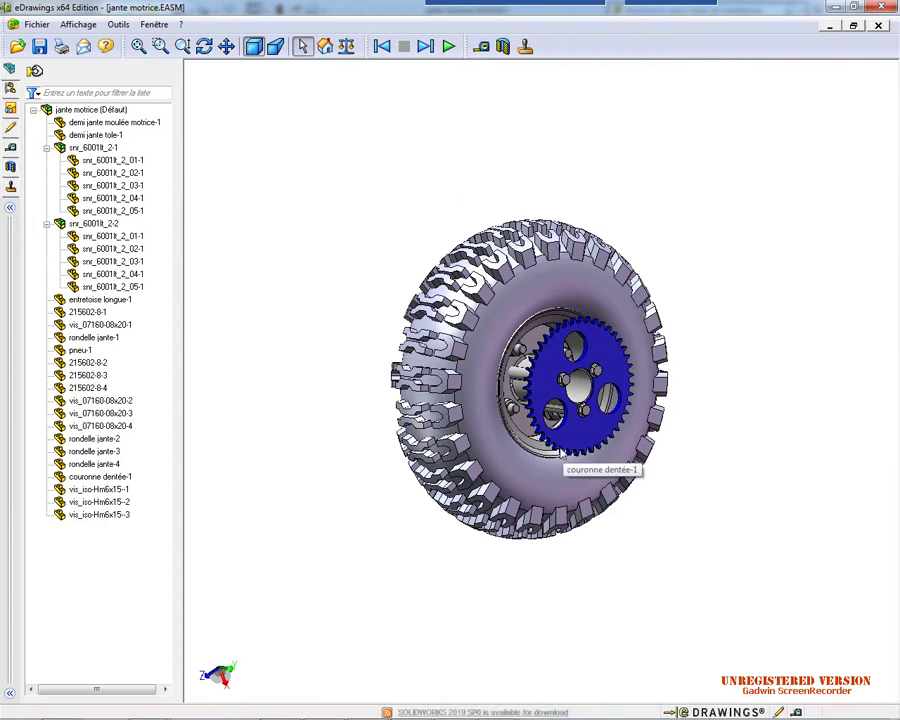
{"action": "scroll", "coordinate": [561, 452], "scroll_direction": "up", "scroll_amount": 3}
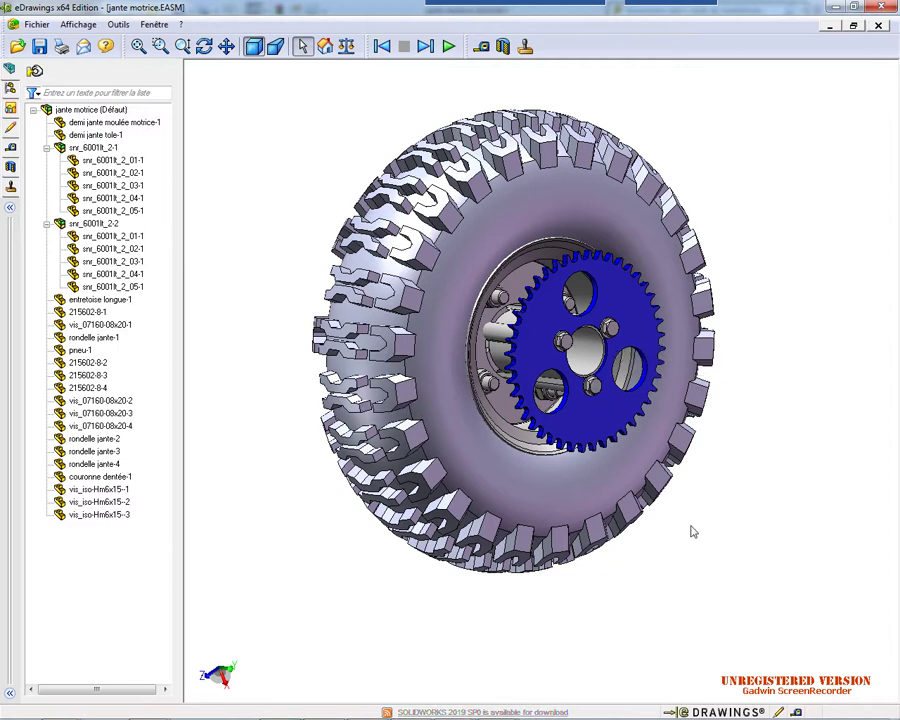
{"action": "middle_click_drag", "start_coordinate": [679, 571], "coordinate": [342, 440]}
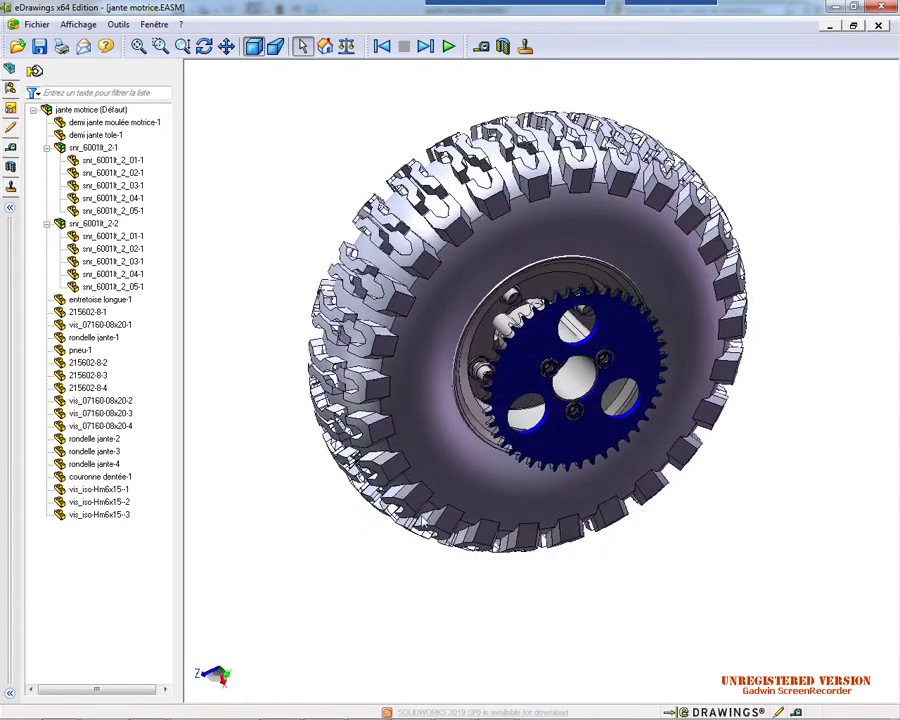
{"action": "middle_click_drag", "start_coordinate": [407, 437], "coordinate": [485, 372]}
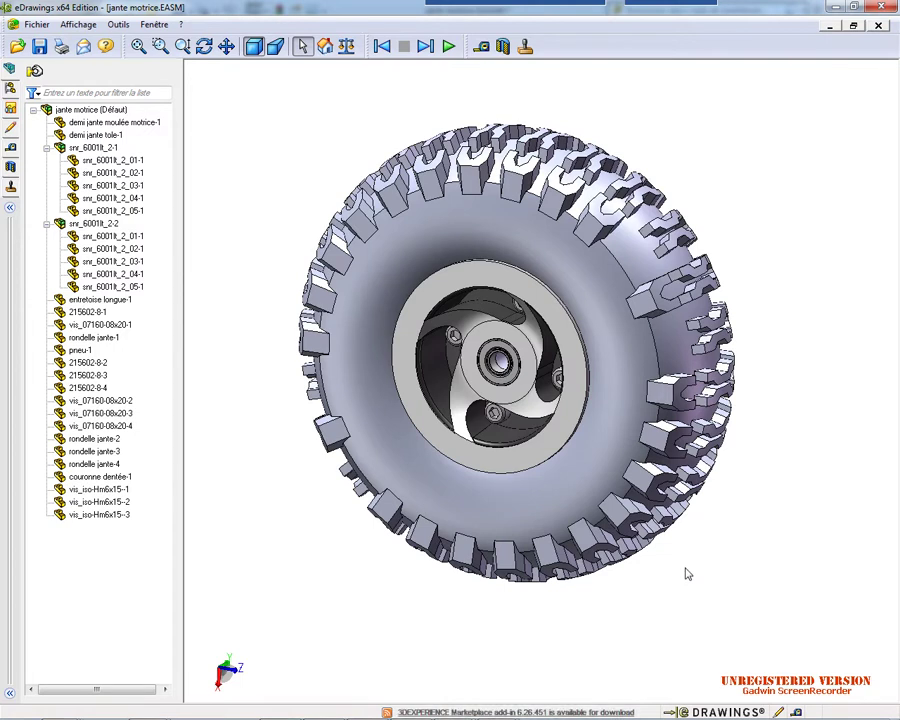
Collapse both bearing subassemblies, snr_6001lt_2-1 and snr_6001lt_2-2, and the jante motrice assembly in the component tree
{"action": "left_click", "coordinate": [46, 148]}
{"action": "left_click", "coordinate": [46, 161]}
{"action": "left_click", "coordinate": [223, 163]}
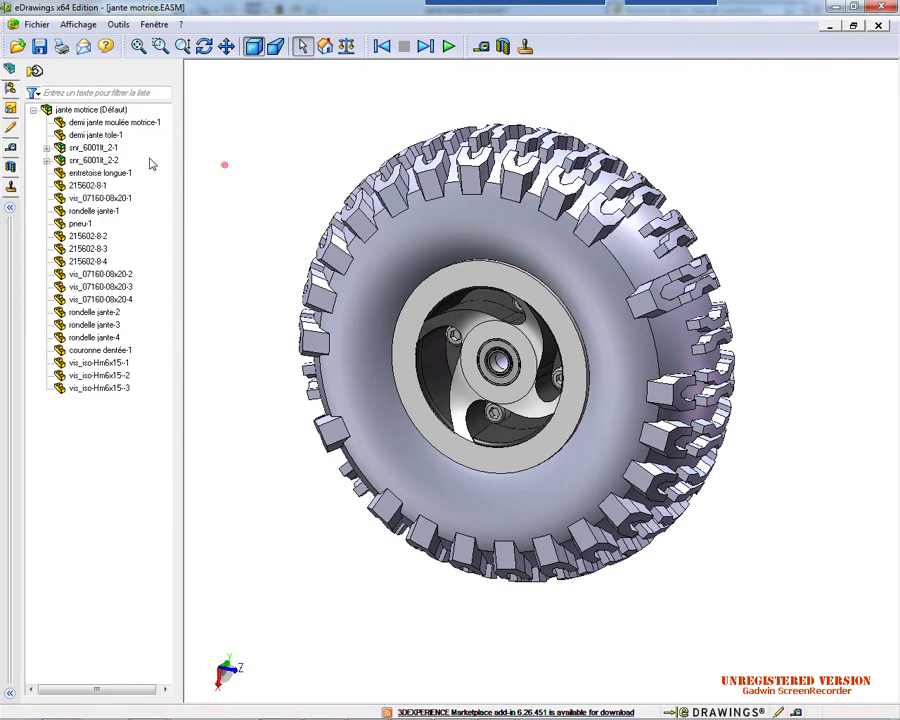
{"action": "left_click", "coordinate": [33, 111]}
{"action": "left_click", "coordinate": [216, 139]}
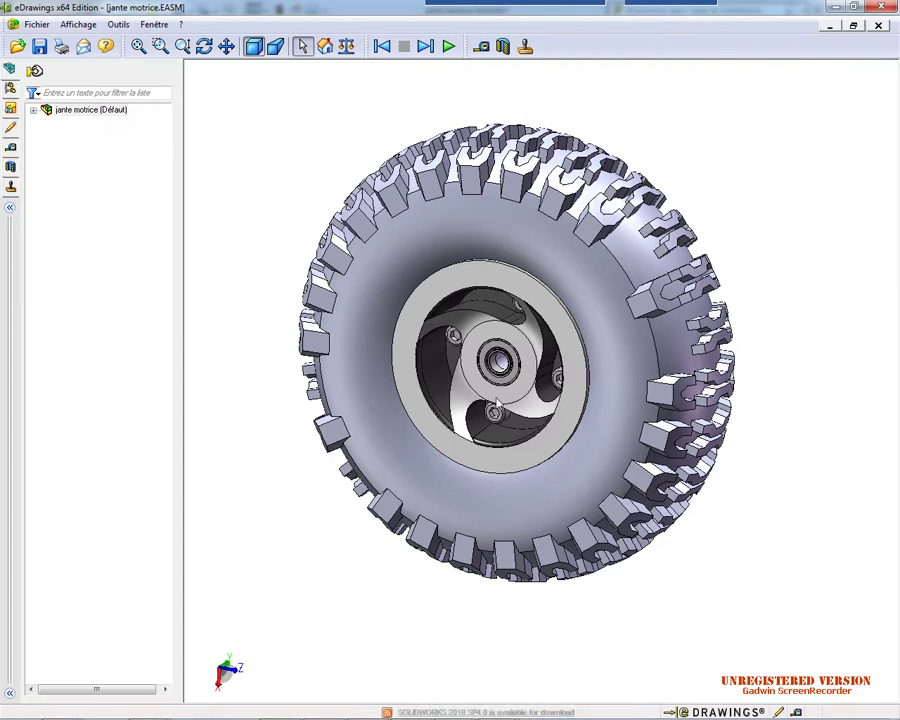
Expand the jante motrice assembly in the component tree and isolate the bearing snr_6001lt_2-1 by hiding all other components
{"action": "left_click", "coordinate": [32, 111]}
{"action": "left_click", "coordinate": [231, 187]}
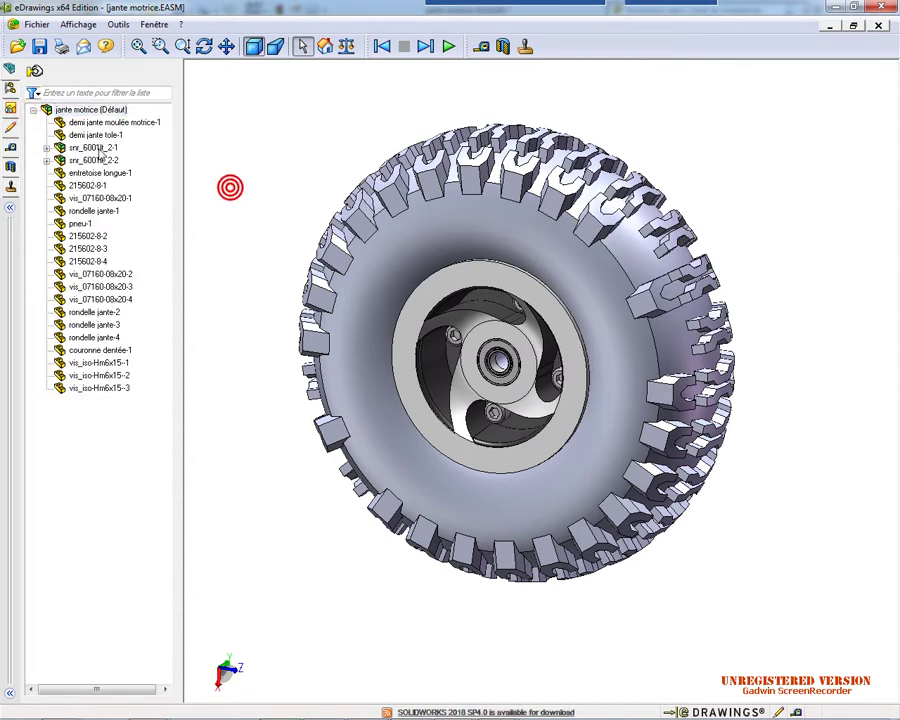
{"action": "left_click", "coordinate": [82, 148]}
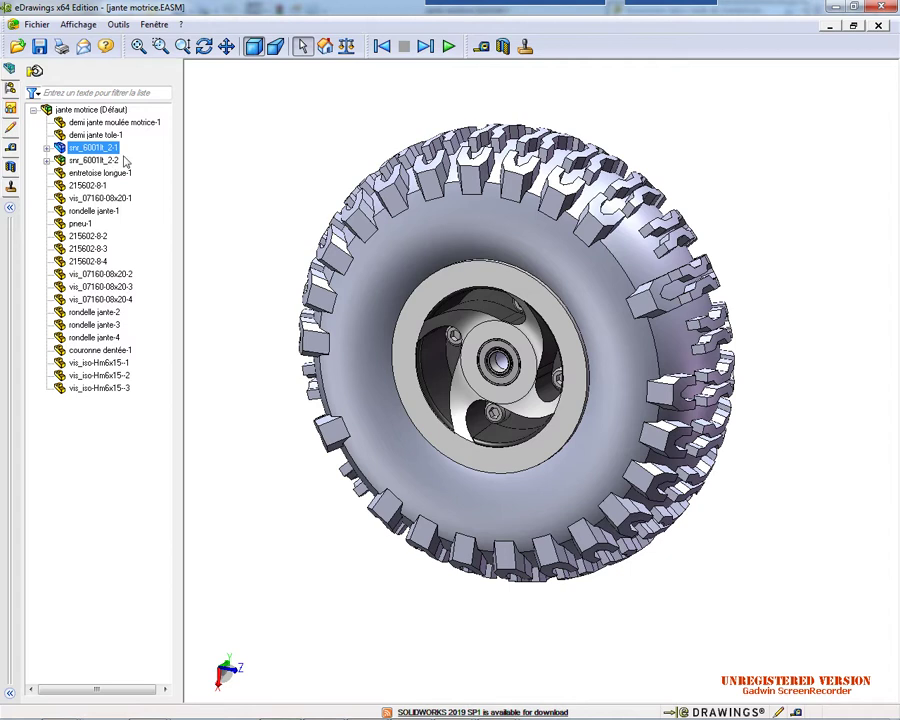
{"action": "right_click", "coordinate": [90, 152]}
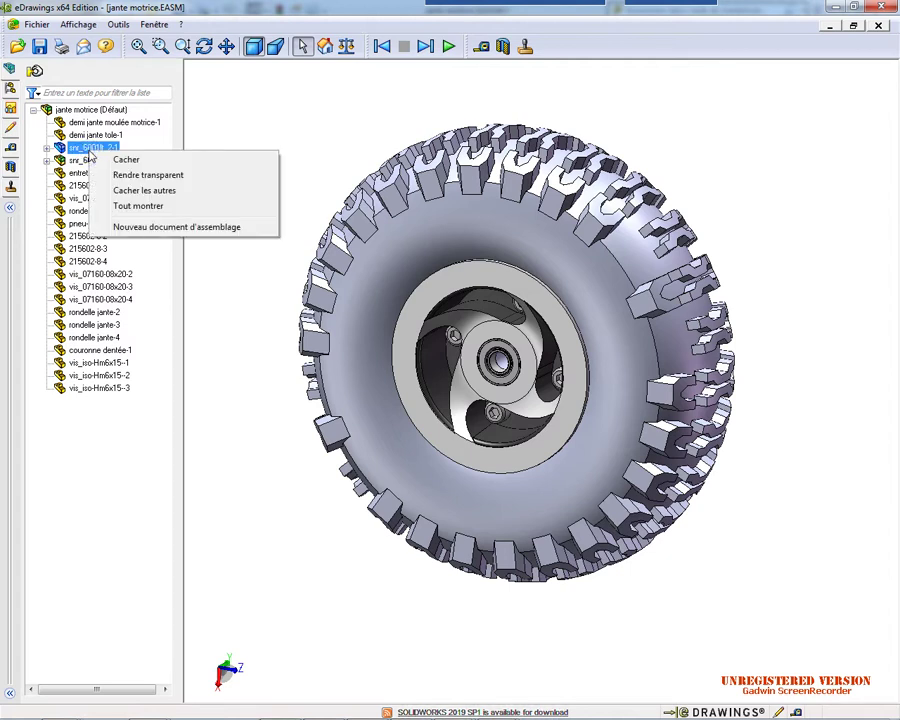
{"action": "left_click", "coordinate": [135, 191]}
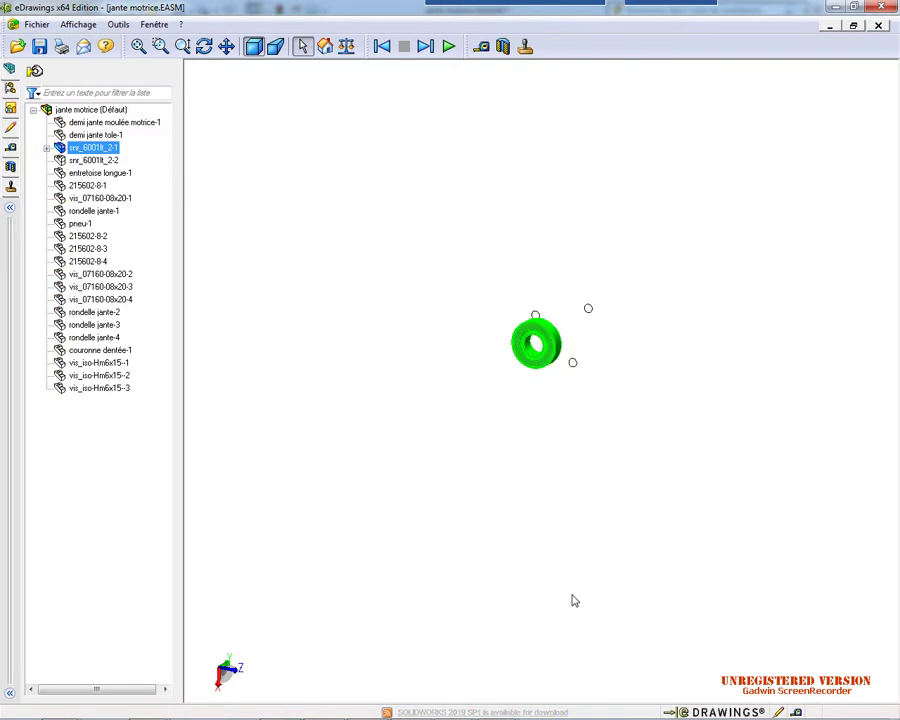
{"action": "left_click", "coordinate": [606, 486]}
{"action": "scroll", "coordinate": [543, 301], "scroll_direction": "down", "scroll_amount": 10}
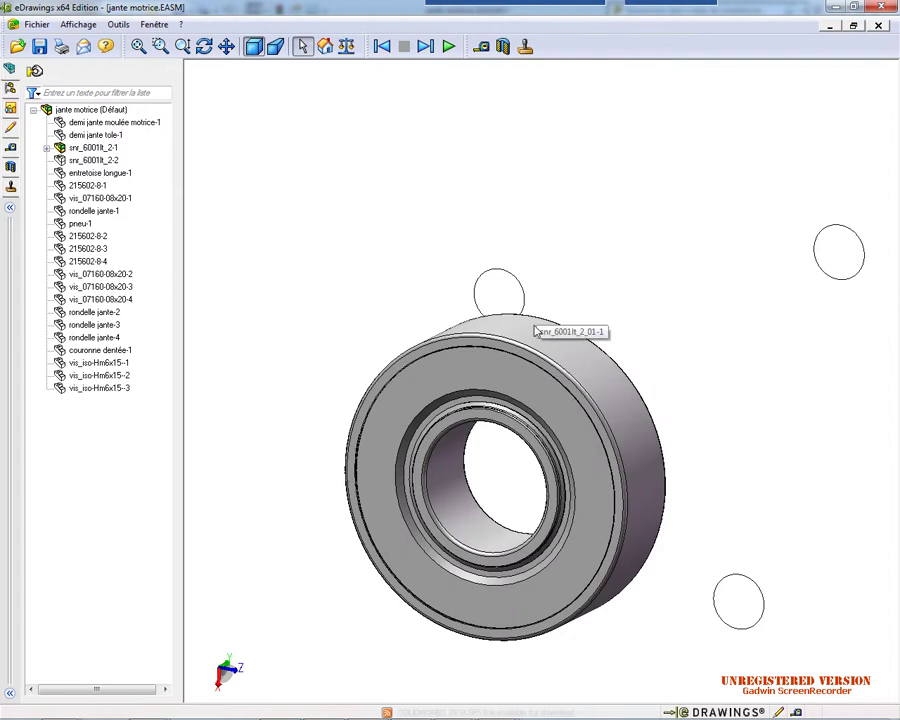
{"action": "scroll", "coordinate": [482, 441], "scroll_direction": "down", "scroll_amount": 2}
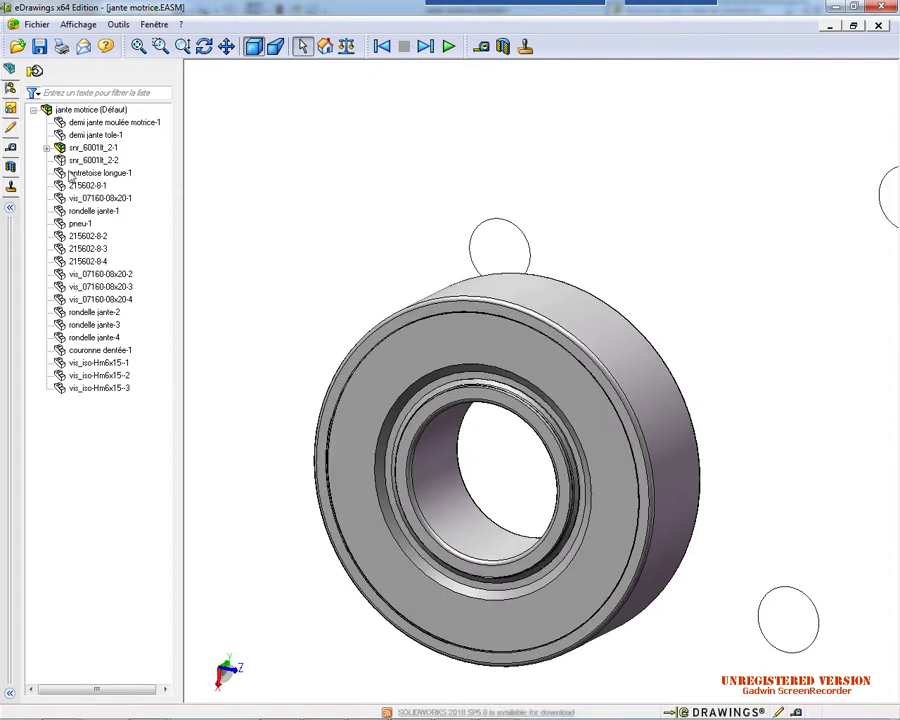
Expand the bearing snr_6001lt_2-1 and highlight its five parts one after another, viewing the bearing from both sides
{"action": "left_click", "coordinate": [46, 148]}
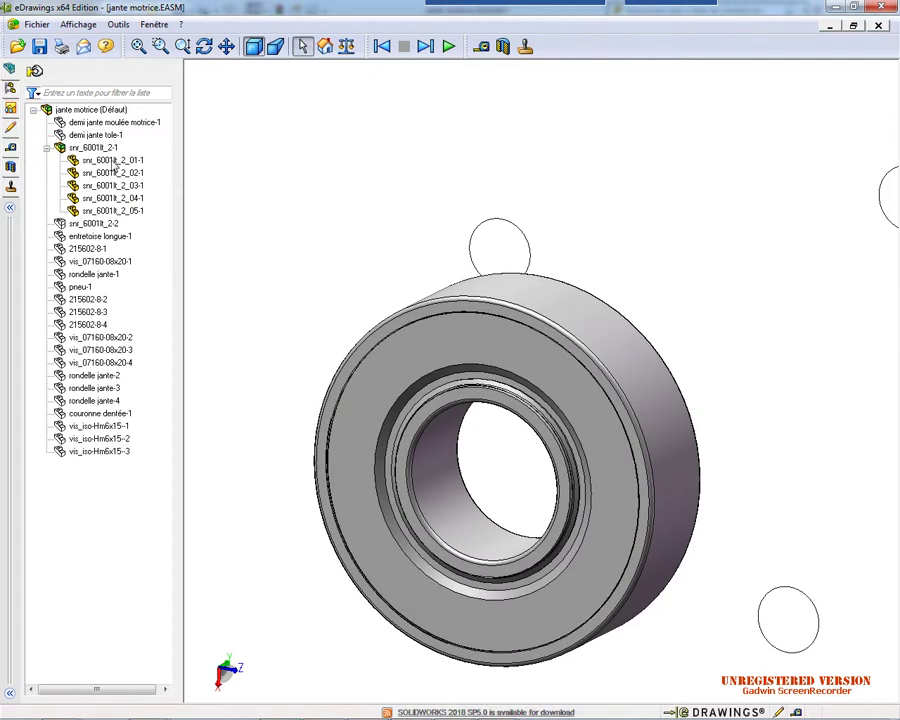
{"action": "left_click", "coordinate": [112, 160]}
{"action": "left_click", "coordinate": [108, 173]}
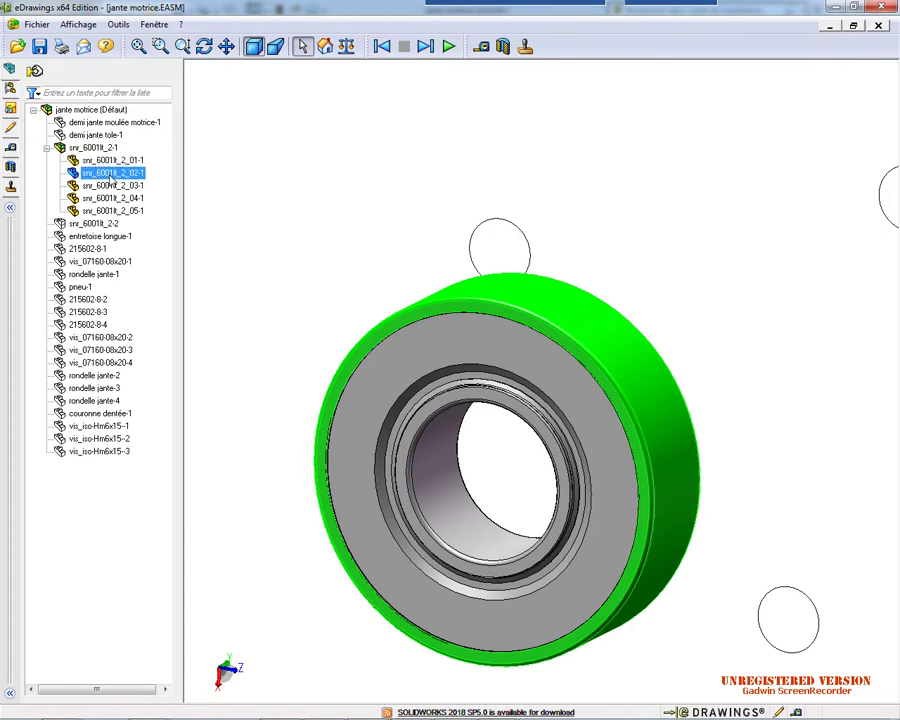
{"action": "left_click", "coordinate": [110, 186]}
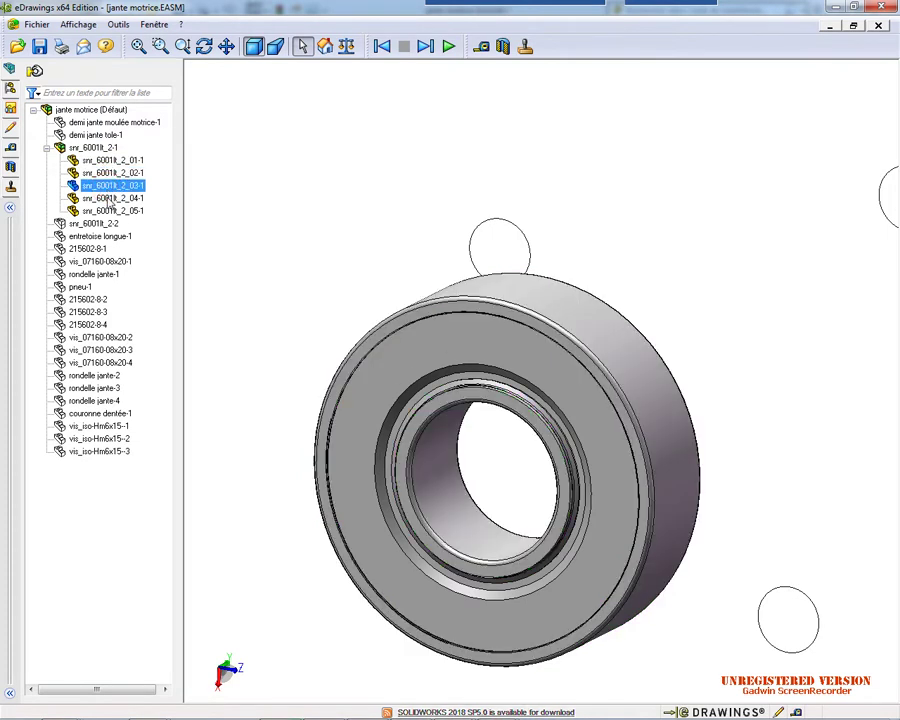
{"action": "left_click", "coordinate": [108, 198]}
{"action": "left_click", "coordinate": [110, 211]}
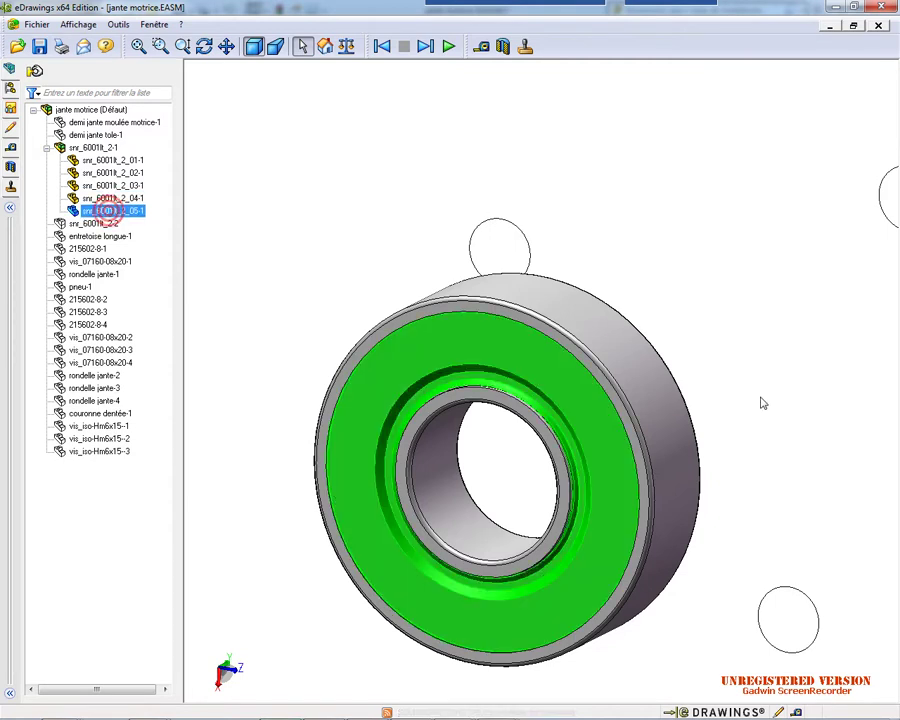
{"action": "middle_click_drag", "start_coordinate": [761, 399], "coordinate": [505, 446]}
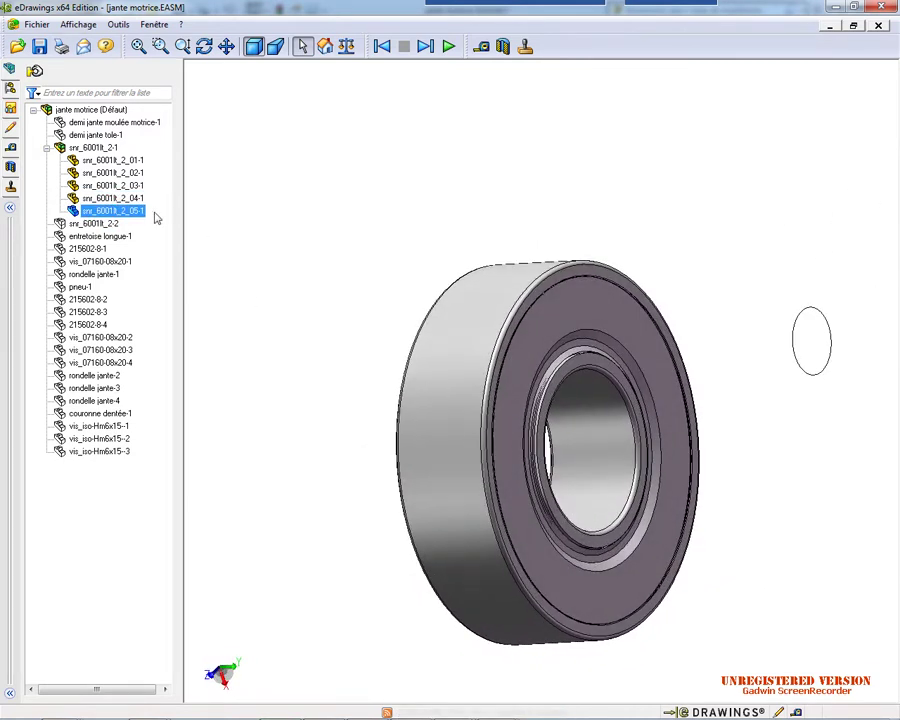
{"action": "left_click", "coordinate": [113, 198]}
{"action": "middle_click_drag", "start_coordinate": [382, 482], "coordinate": [619, 426]}
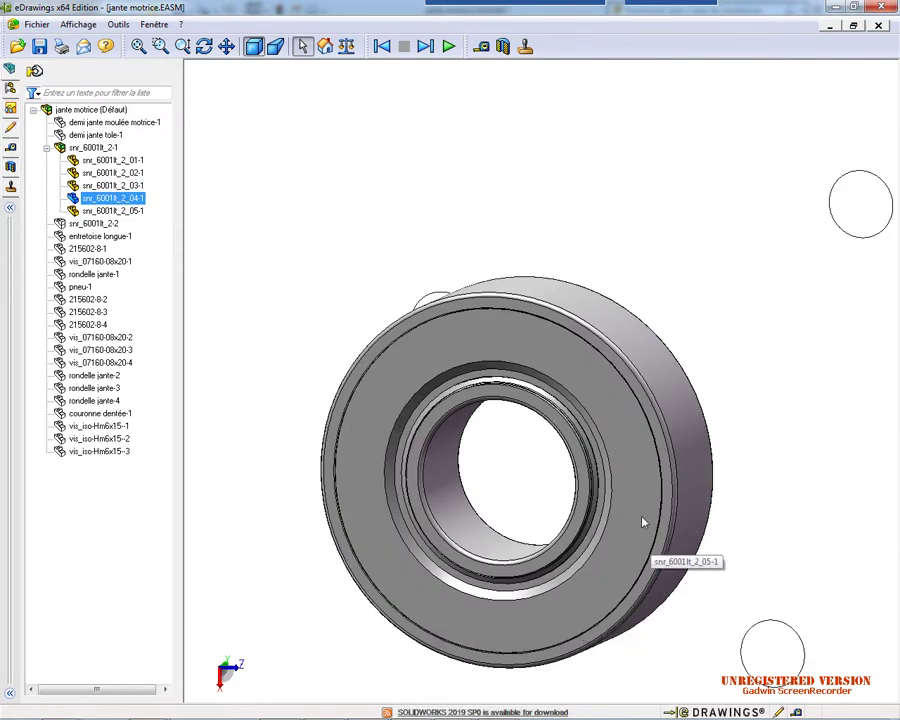
Hide the front seal snr_6001lt_2_05-1 to expose the balls inside the bearing
{"action": "left_click", "coordinate": [124, 211]}
{"action": "right_click", "coordinate": [124, 214]}
{"action": "left_click", "coordinate": [155, 217]}
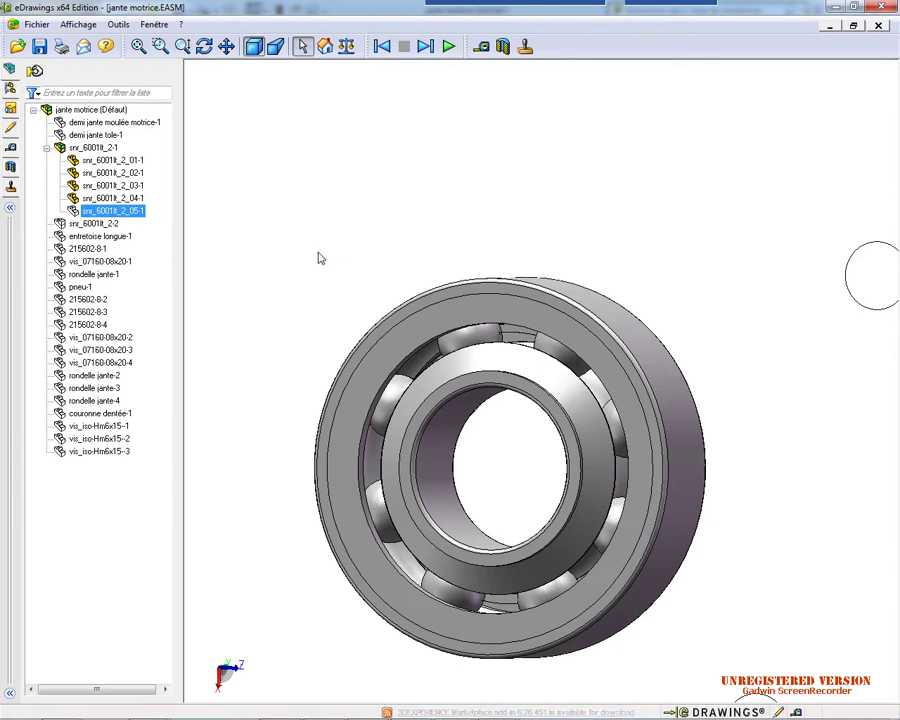
{"action": "mouse_move", "coordinate": [318, 252]}
{"action": "middle_mouse_down"}
{"action": "mouse_move", "coordinate": [311, 275]}
{"action": "mouse_move", "coordinate": [312, 265]}
{"action": "middle_mouse_up"}
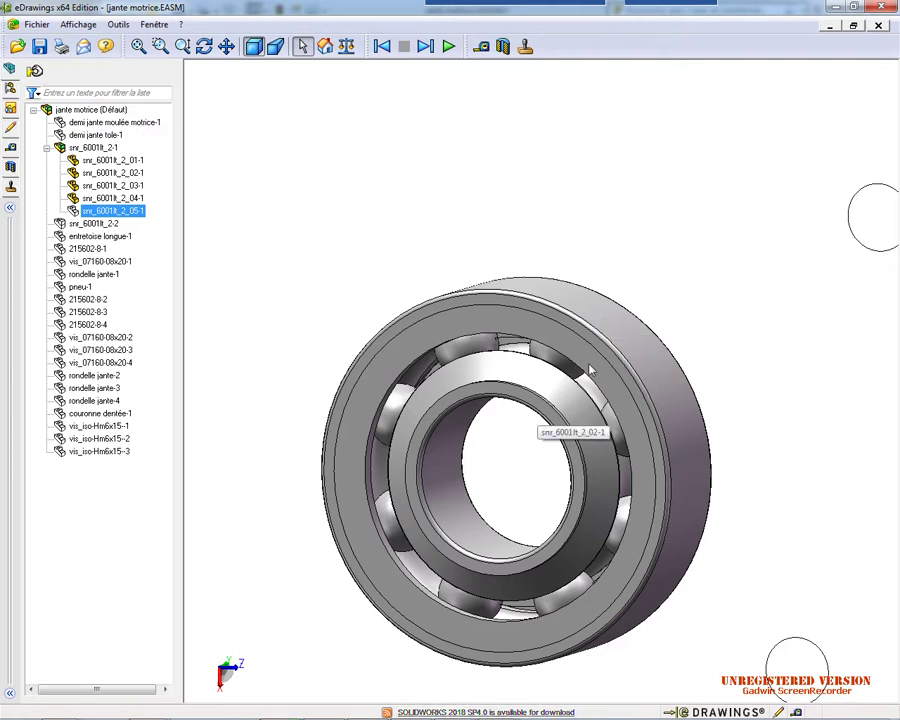
Measure the bore diameter on the circular edge of the bearing's inner ring, and clear the selection
{"action": "left_click", "coordinate": [481, 46]}
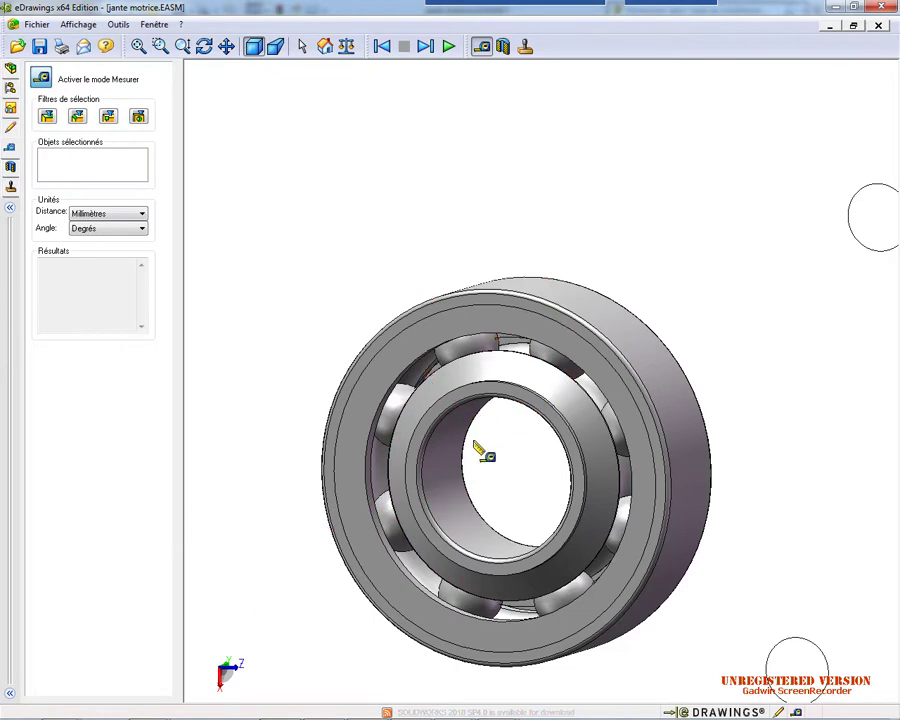
{"action": "left_click", "coordinate": [458, 538]}
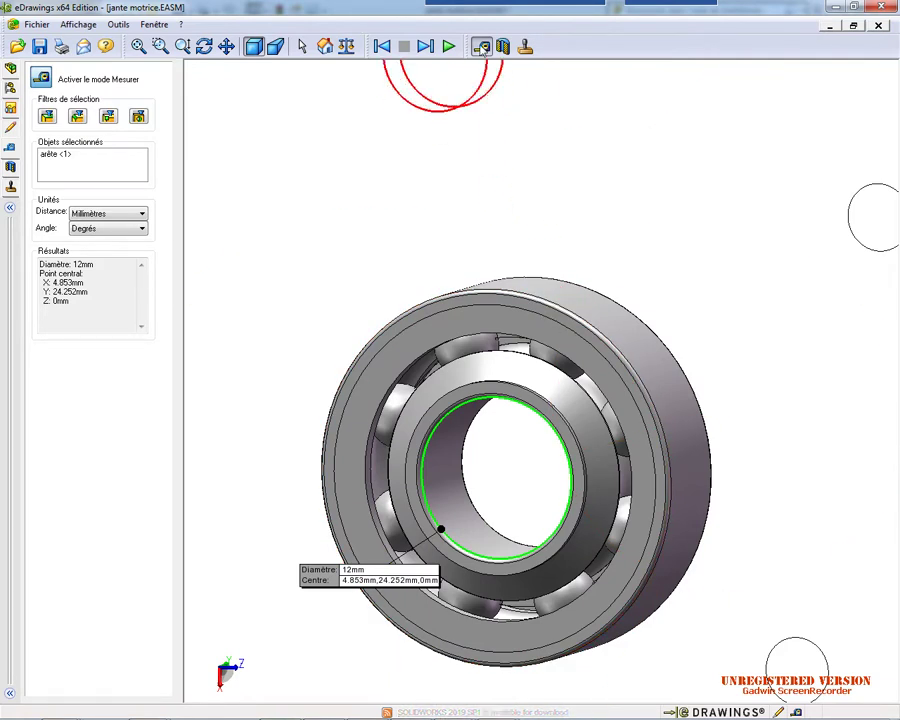
{"action": "middle_click_drag", "start_coordinate": [621, 268], "coordinate": [544, 263]}
{"action": "scroll", "coordinate": [567, 270], "scroll_direction": "up", "scroll_amount": 2}
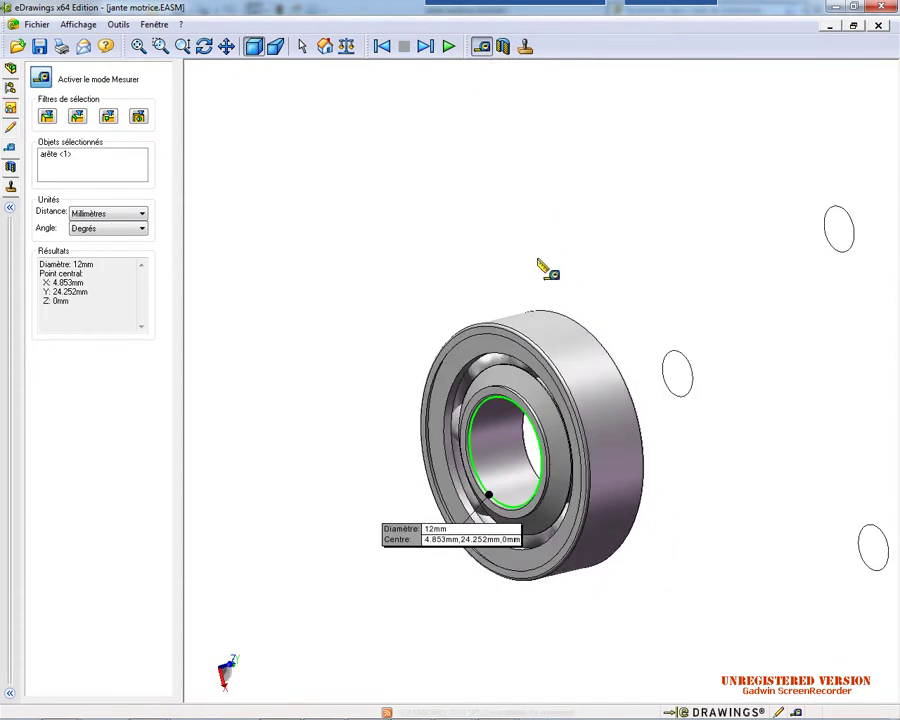
{"action": "left_click", "coordinate": [500, 408]}
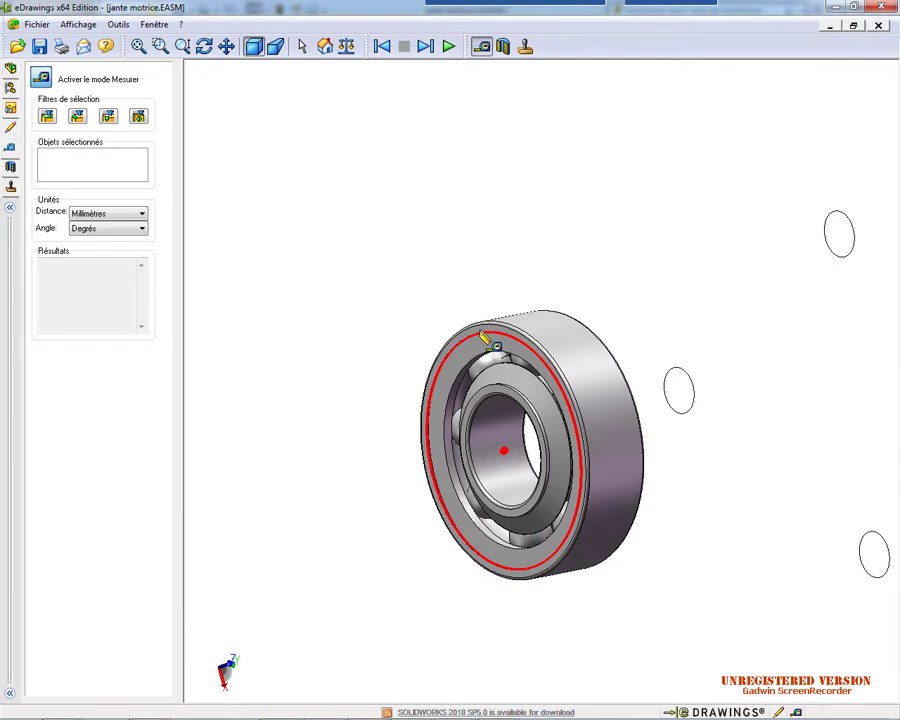
Measure the diameter of the circular edge on the outer ring's front face and inspect the bearing from both sides
{"action": "scroll", "coordinate": [483, 337], "scroll_direction": "down", "scroll_amount": 3}
{"action": "left_click", "coordinate": [496, 339]}
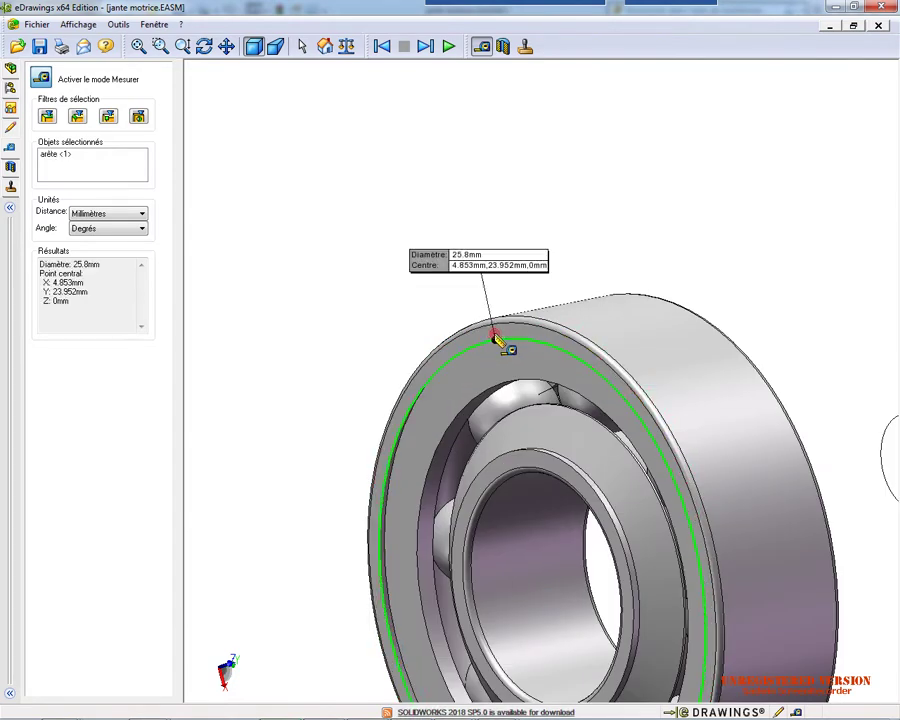
{"action": "middle_click_drag", "start_coordinate": [500, 343], "coordinate": [615, 346]}
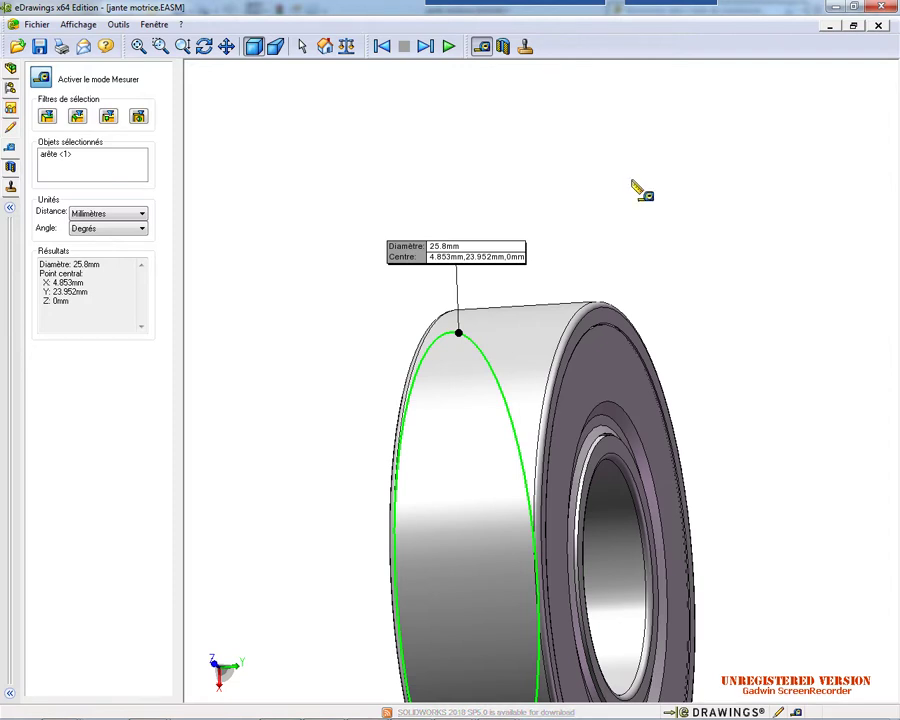
{"action": "scroll", "coordinate": [282, 513], "scroll_direction": "down", "scroll_amount": 3}
{"action": "middle_click_drag", "start_coordinate": [283, 514], "coordinate": [465, 474]}
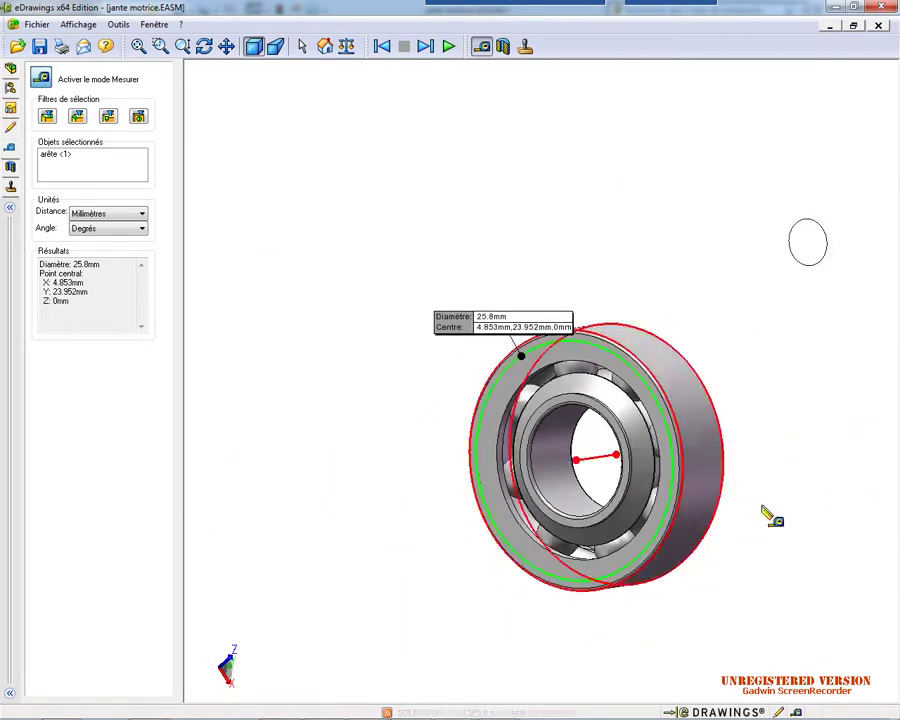
{"action": "scroll", "coordinate": [740, 525], "scroll_direction": "up", "scroll_amount": 2}
Switch to Chrome, search for 123roulement in a new tab and open the 123Roulement bearing supplier's website
{"action": "mouse_move", "coordinate": [148, 707]}
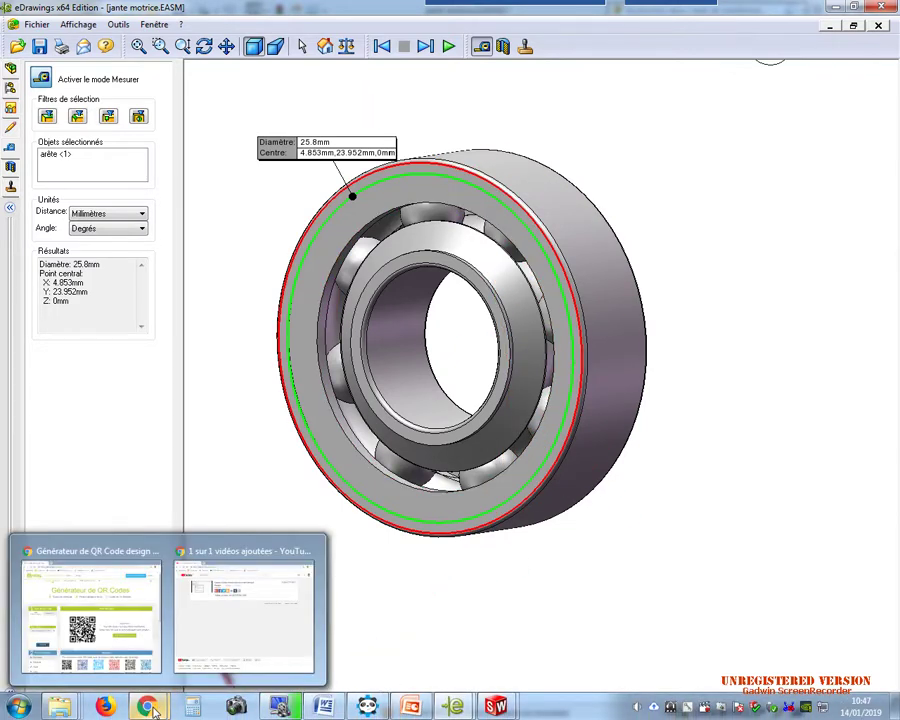
{"action": "left_click", "coordinate": [210, 605]}
{"action": "left_click", "coordinate": [189, 12]}
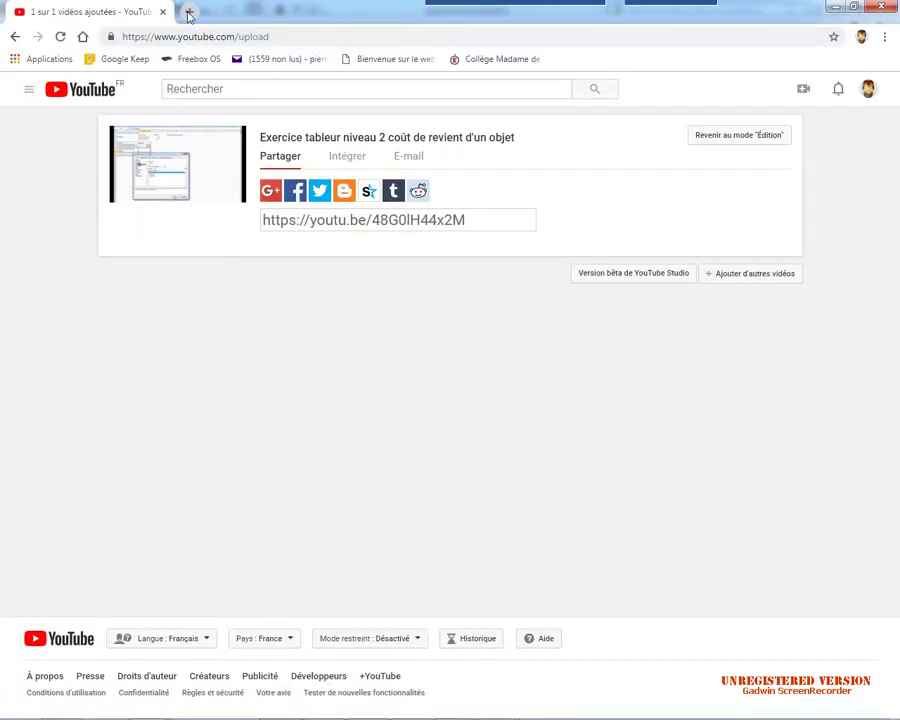
{"action": "left_click", "coordinate": [264, 35]}
{"action": "type", "text": "12"}
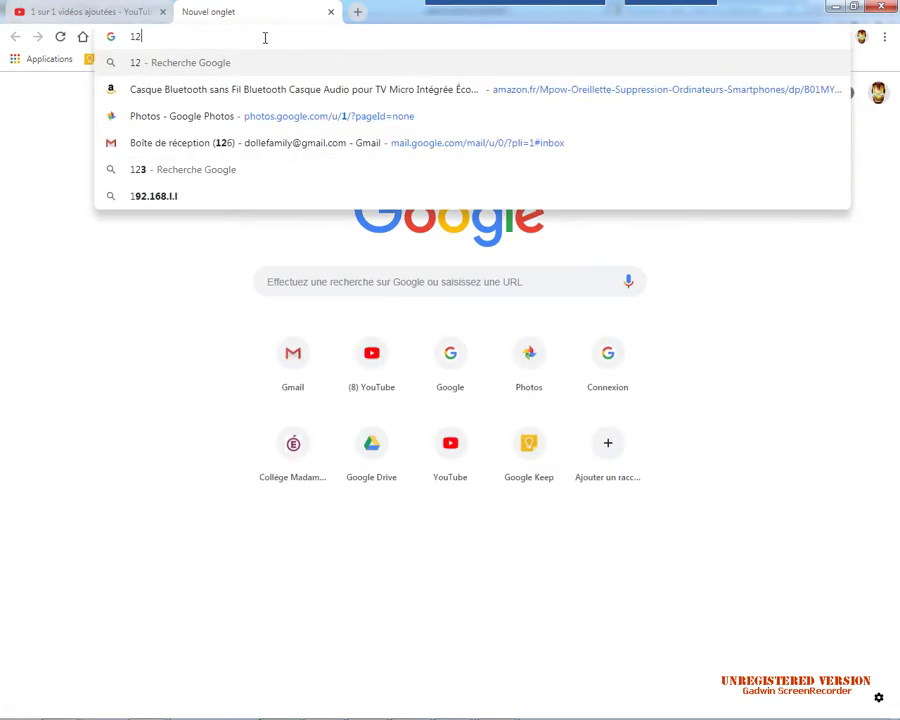
{"action": "type", "text": "3roulement"}
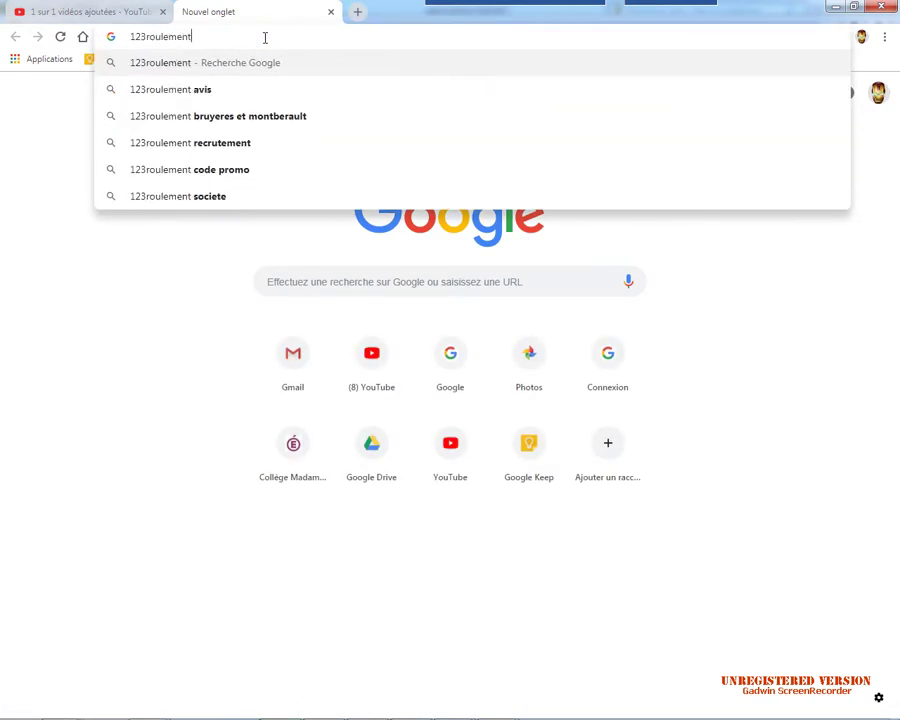
{"action": "key", "text": "Return"}
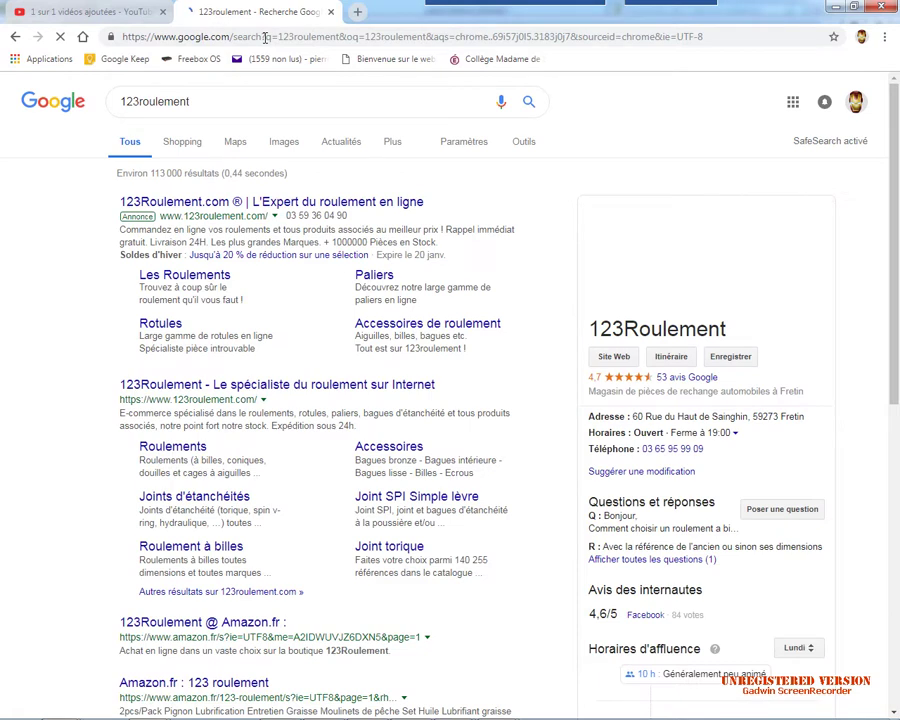
{"action": "left_click", "coordinate": [278, 384]}
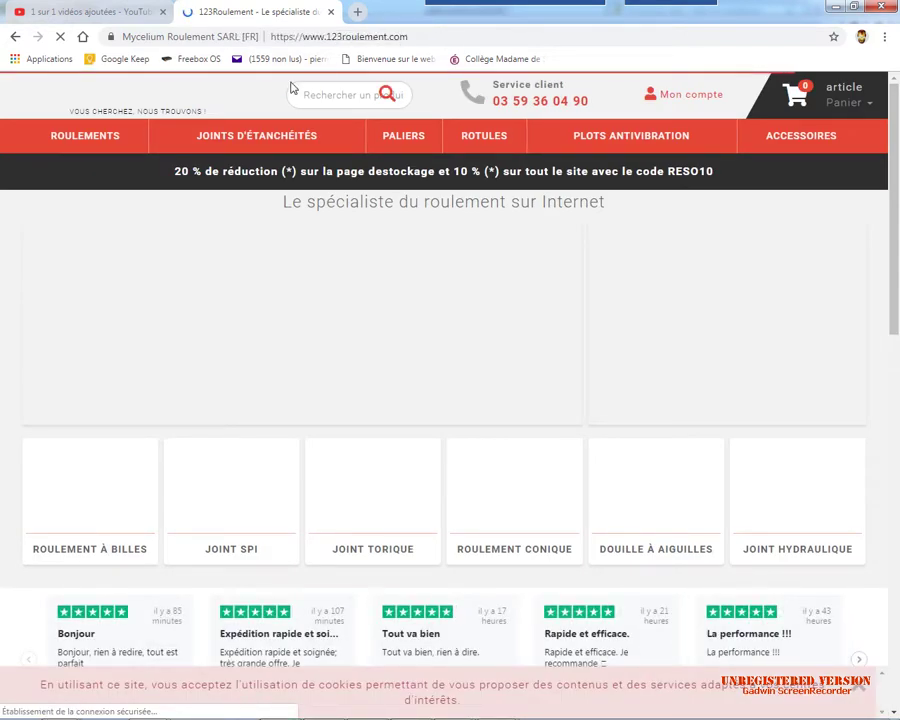
Open the Roulement à billes category on the supplier's site and expand its search-by-dimensions filters
{"action": "mouse_move", "coordinate": [284, 151]}
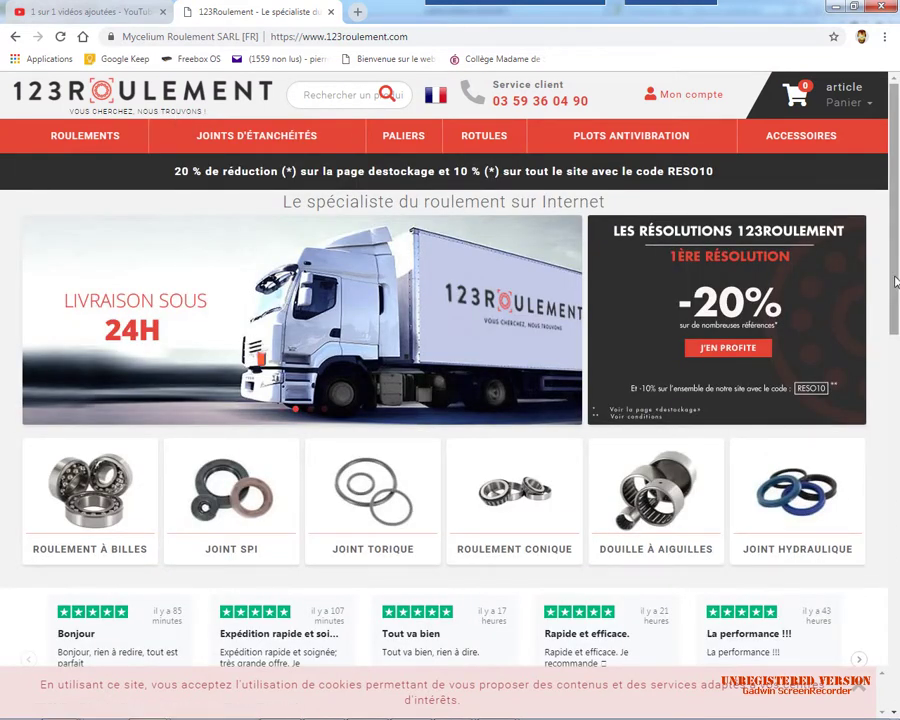
{"action": "left_click_drag", "start_coordinate": [896, 280], "coordinate": [896, 306]}
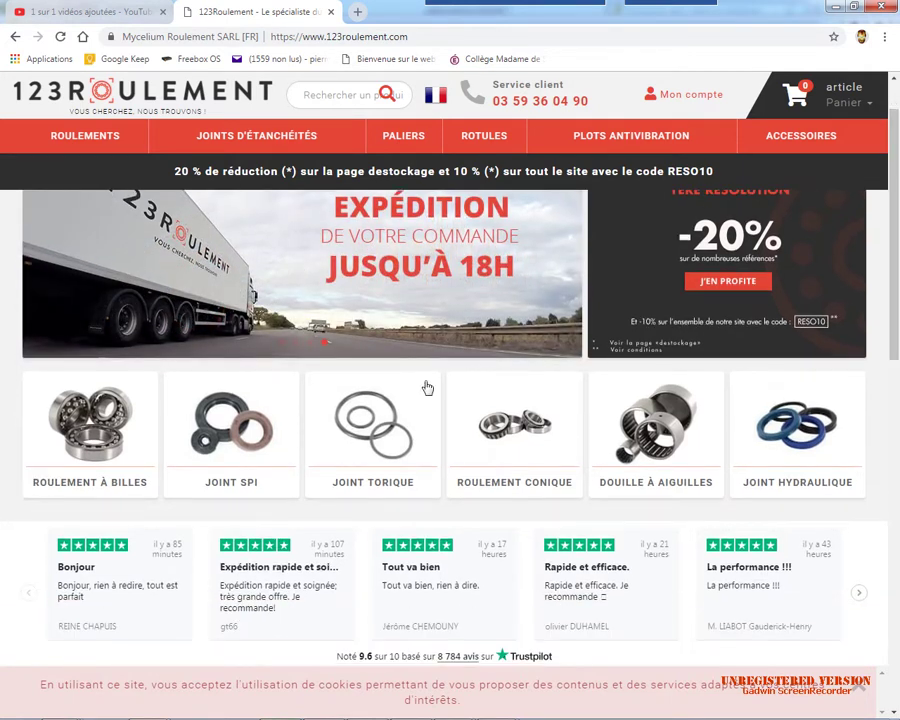
{"action": "left_click", "coordinate": [120, 482]}
{"action": "scroll", "coordinate": [120, 492], "scroll_direction": "down", "scroll_amount": 2}
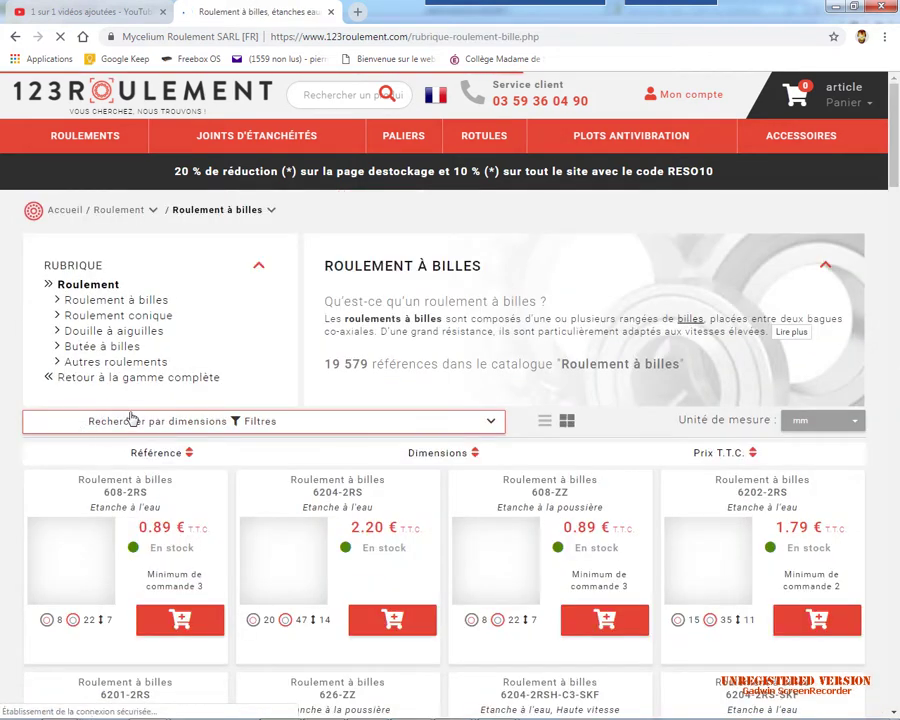
{"action": "left_click", "coordinate": [130, 421]}
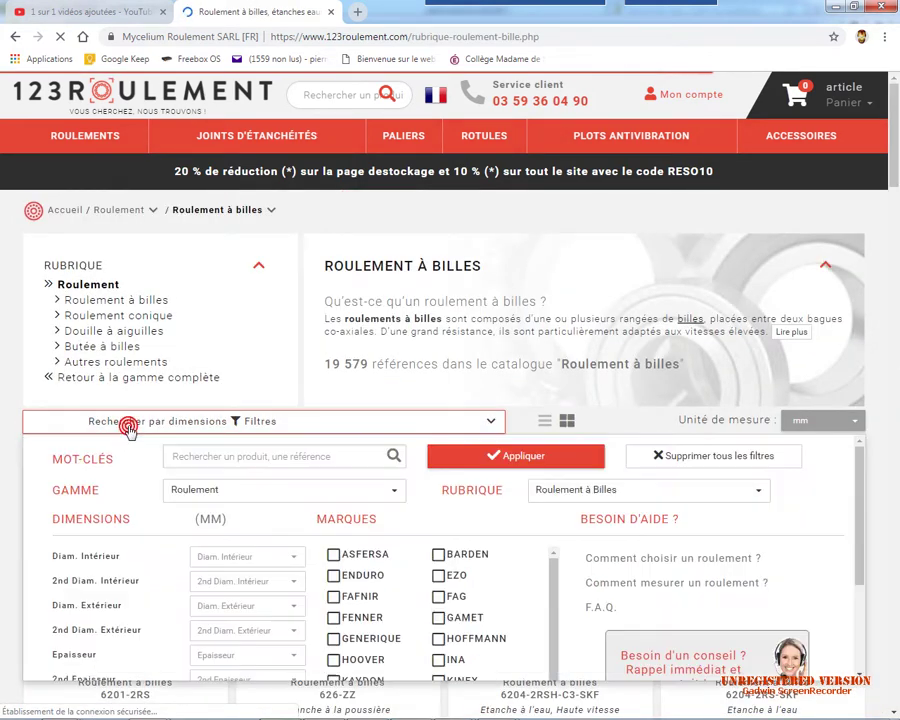